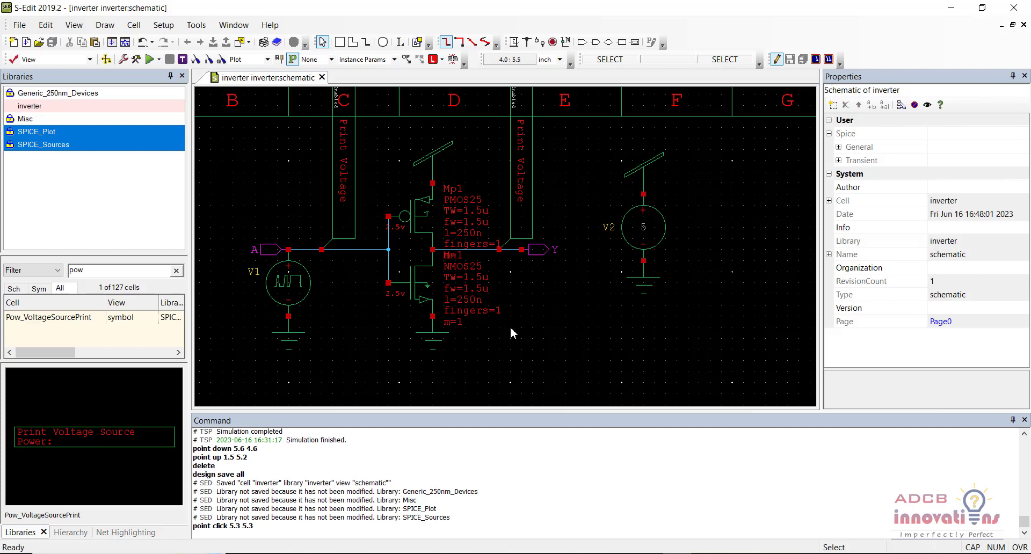
- Run the inverter simulation, view the A and Y voltage traces in separate plots, and close the waveform viewer
{"action": "key", "text": "Down"}
{"action": "key", "text": "Up"}
{"action": "left_click", "coordinate": [152, 62]}
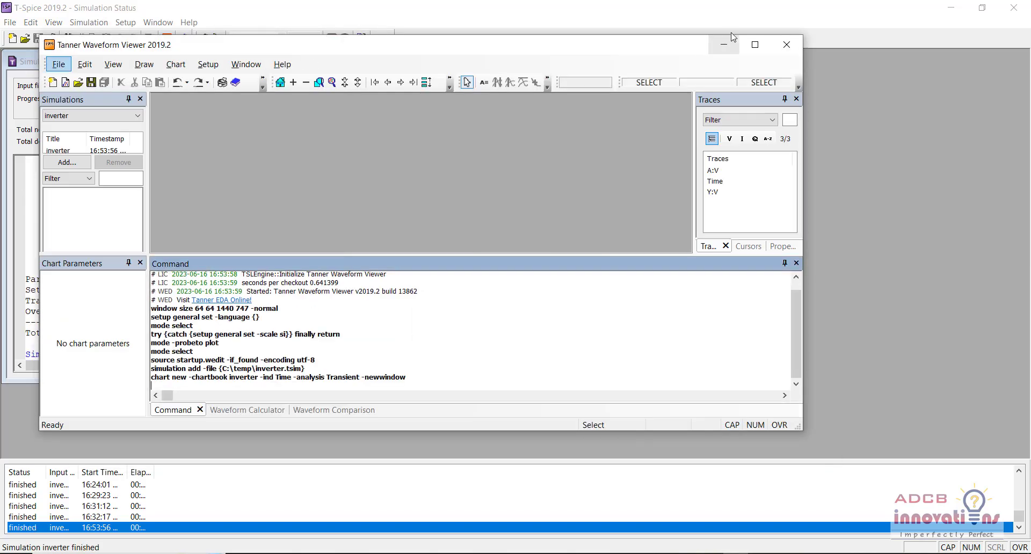
{"action": "left_click", "coordinate": [755, 45]}
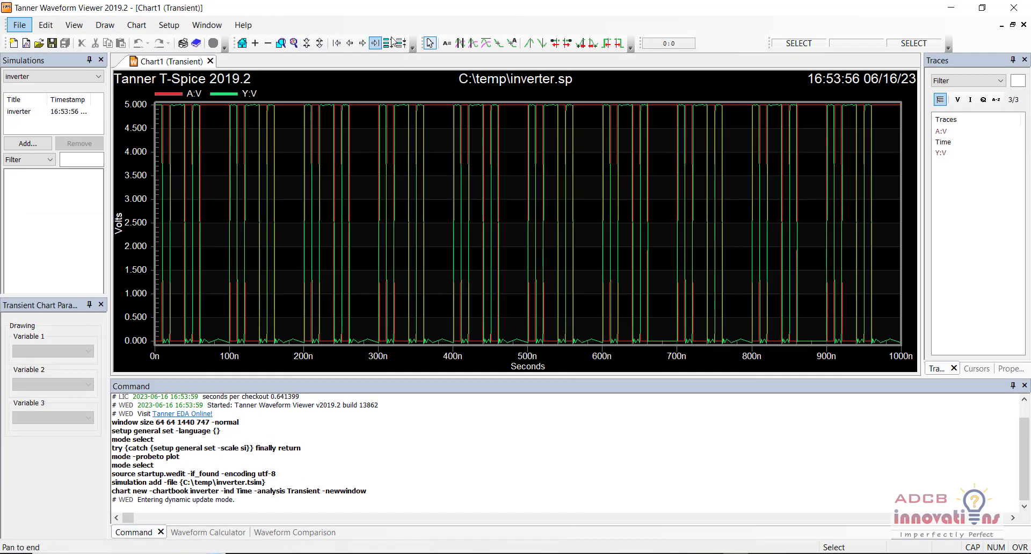
{"action": "left_click", "coordinate": [394, 45]}
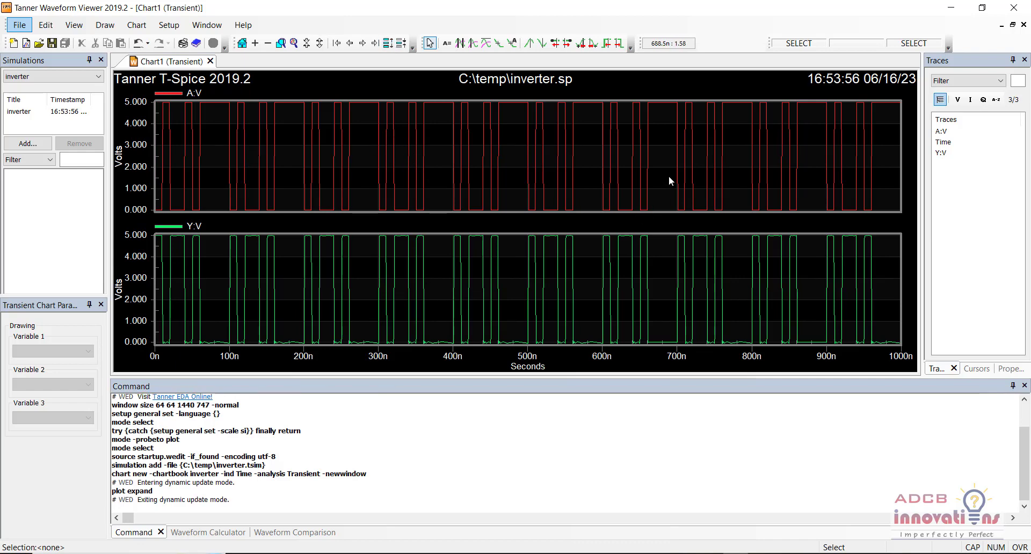
{"action": "left_click", "coordinate": [1026, 4]}
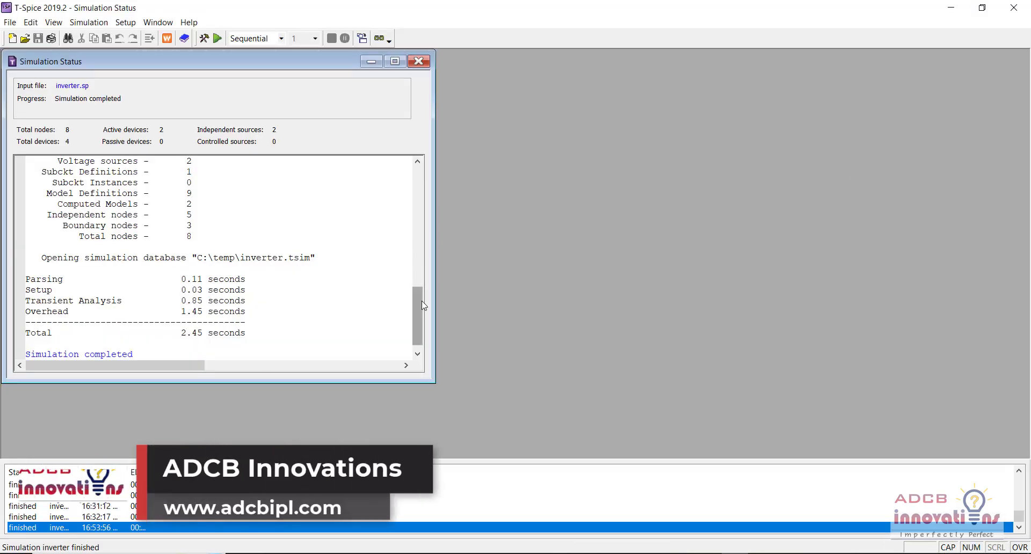
- Examine the T-Spice simulation log for the inverter, including library entries, device and node counts, and analysis times
{"action": "left_click_drag", "start_coordinate": [412, 304], "coordinate": [418, 166]}
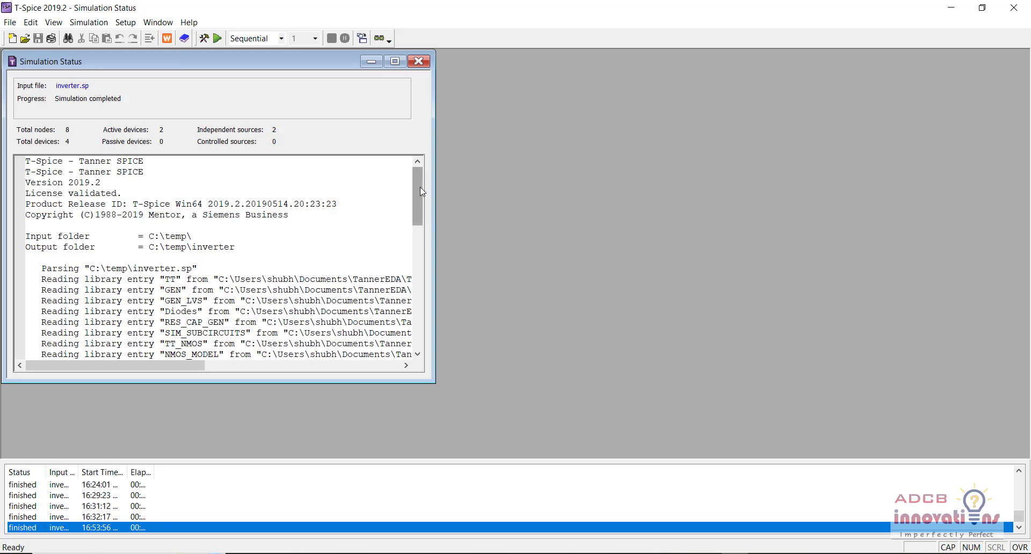
{"action": "left_click_drag", "start_coordinate": [422, 191], "coordinate": [407, 290]}
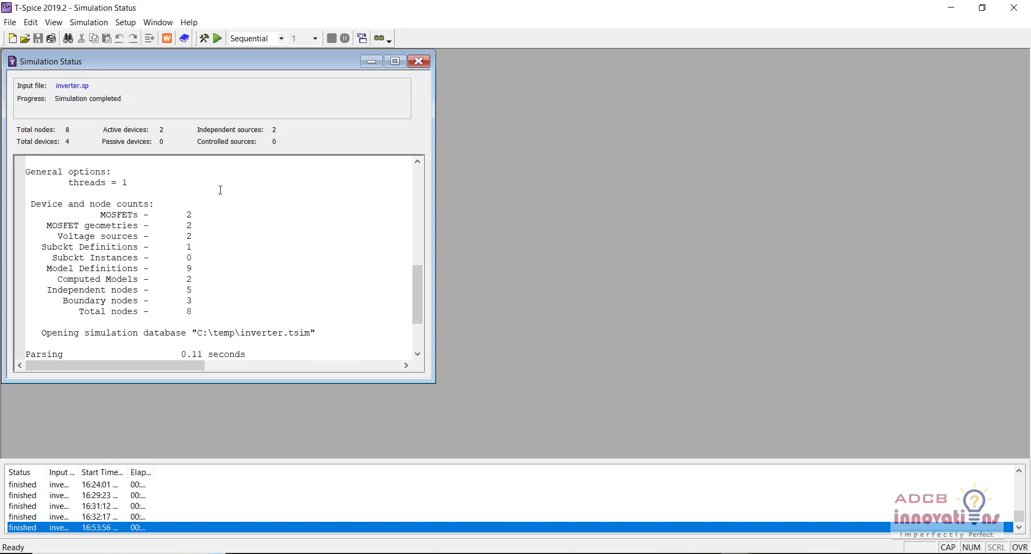
{"action": "left_click_drag", "start_coordinate": [218, 184], "coordinate": [279, 206]}
{"action": "left_click", "coordinate": [279, 206]}
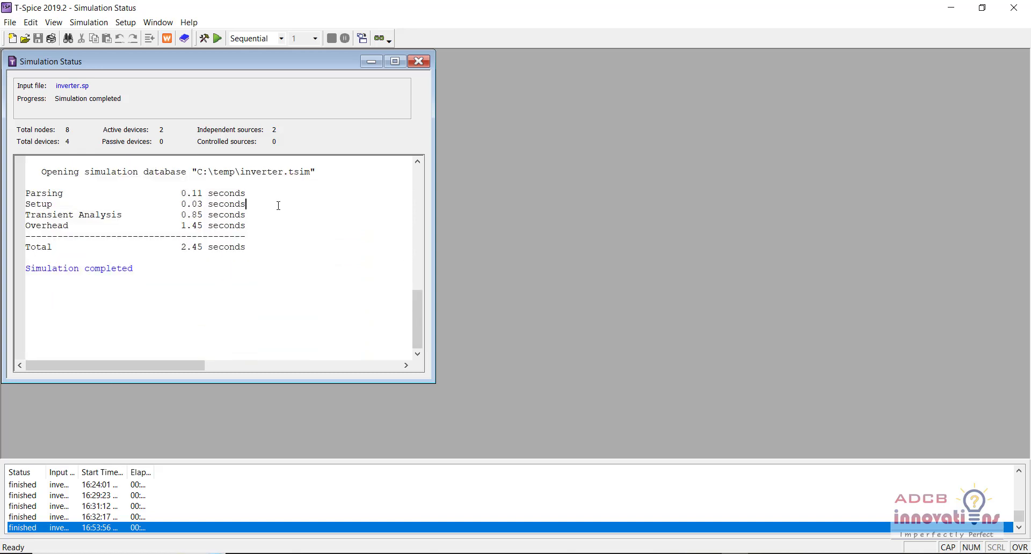
{"action": "left_click_drag", "start_coordinate": [289, 265], "coordinate": [231, 127]}
{"action": "double_click", "coordinate": [261, 279]}
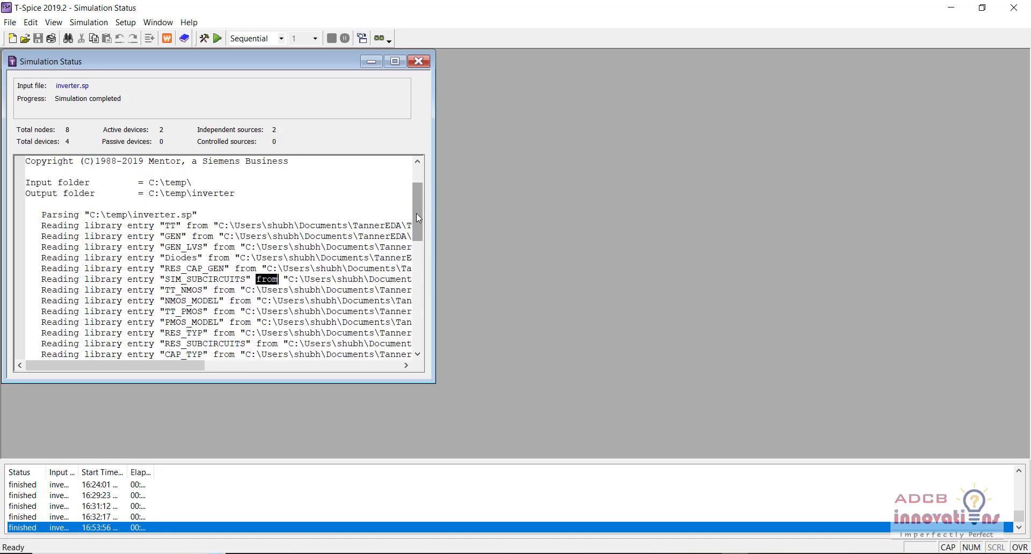
{"action": "left_click_drag", "start_coordinate": [418, 215], "coordinate": [413, 326]}
{"action": "left_click_drag", "start_coordinate": [316, 309], "coordinate": [223, 216]}
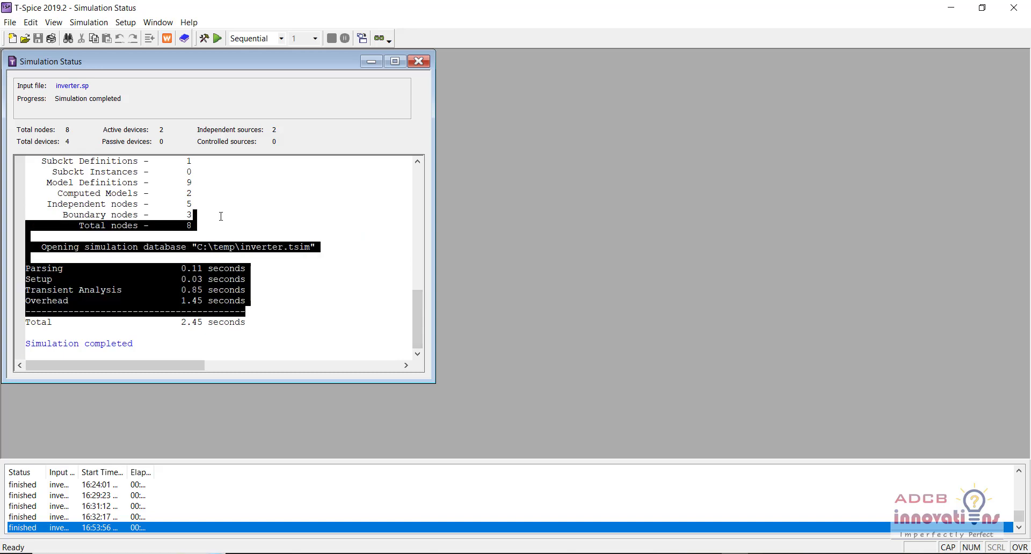
{"action": "left_click", "coordinate": [223, 216]}
- Close the simulation status report and T-Spice, and return to the inverter schematic in S-Edit
{"action": "left_click", "coordinate": [419, 61]}
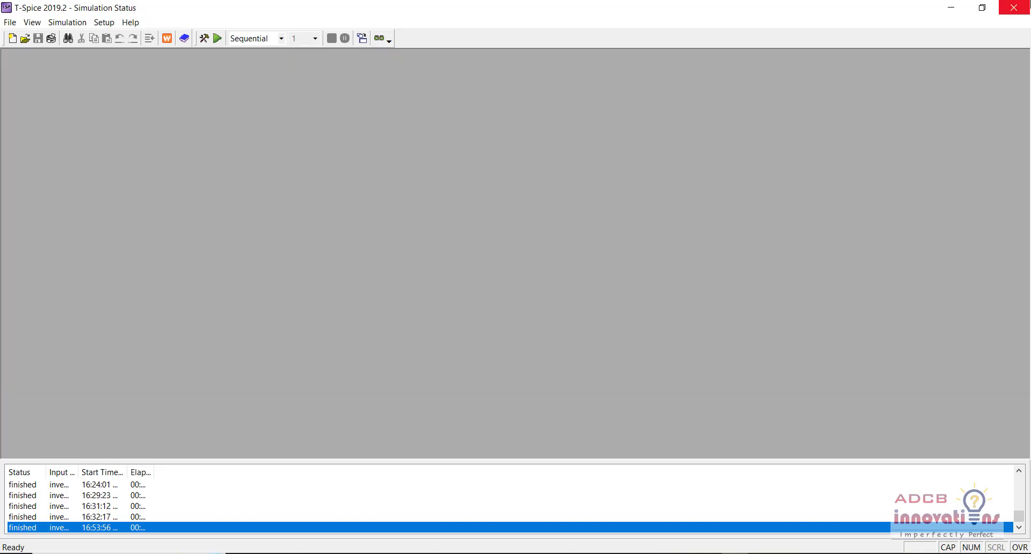
{"action": "left_click", "coordinate": [1014, 7]}
{"action": "left_click", "coordinate": [533, 337]}
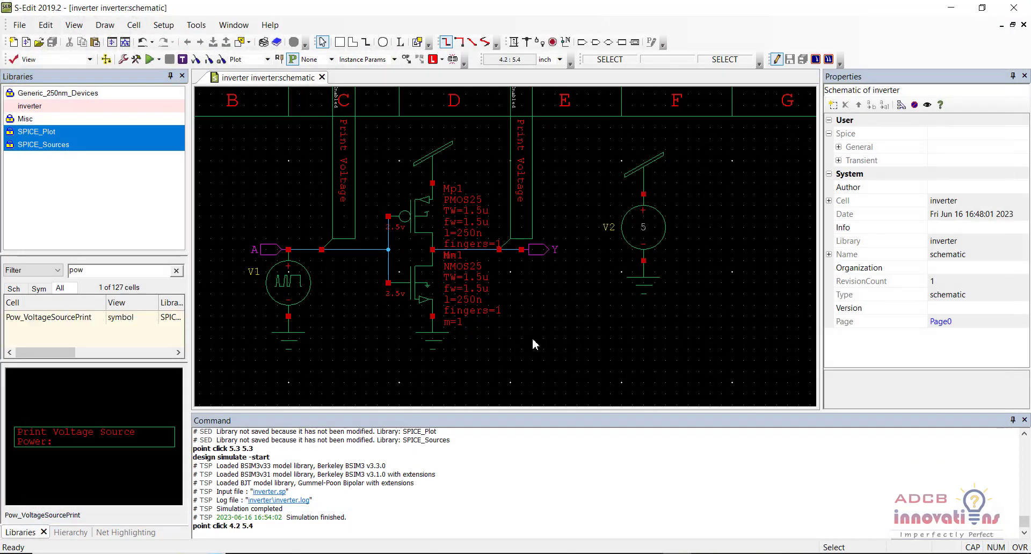
- Clear the cell filter and restrict the cell list to the SPICE_Plot library
{"action": "key", "text": "Left"}
{"action": "key", "text": "Down"}
{"action": "key", "text": "Up"}
{"action": "key", "text": "Right"}
{"action": "scroll", "coordinate": [533, 282], "scroll_direction": "down", "scroll_amount": 2}
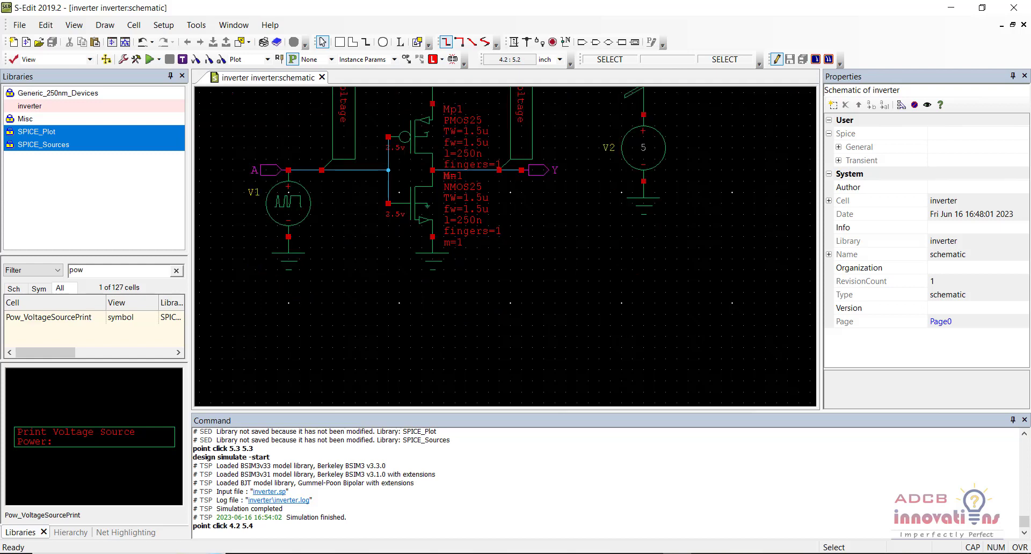
{"action": "left_click", "coordinate": [91, 273]}
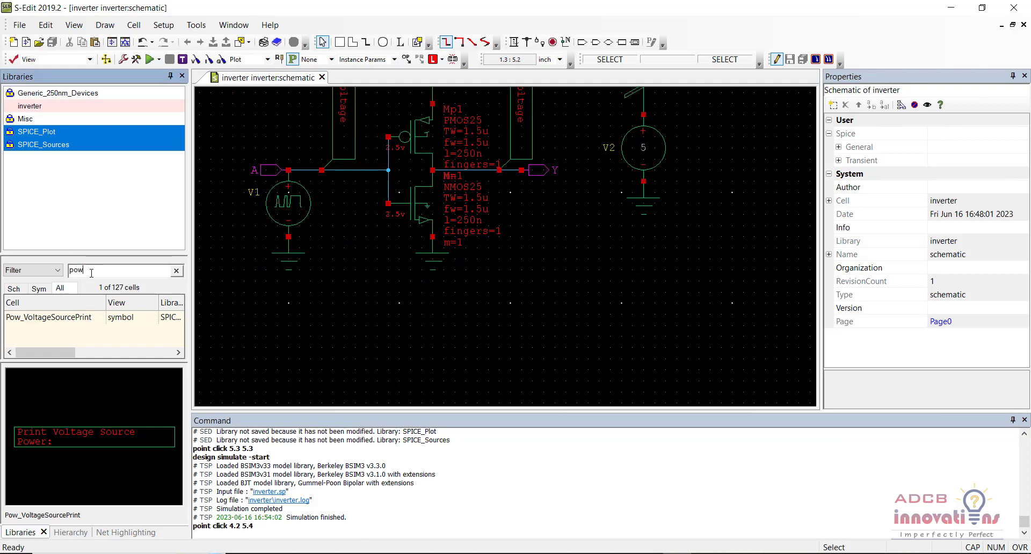
{"action": "key", "text": "BackSpace"}
{"action": "key", "text": "BackSpace"}
{"action": "key", "text": "BackSpace"}
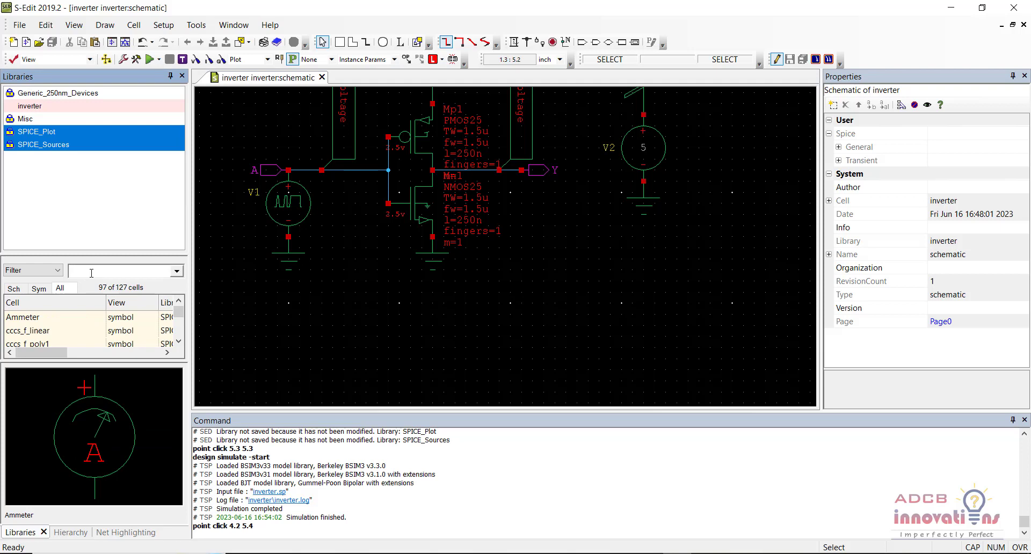
{"action": "left_click", "coordinate": [93, 133]}
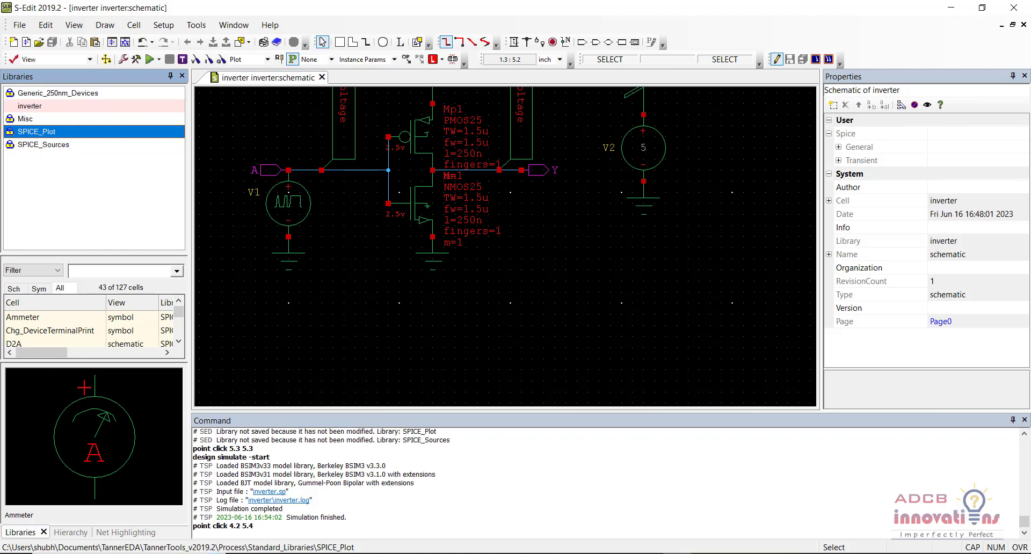
- Filter the SPICE_Plot library cells by POW
{"action": "left_click", "coordinate": [376, 300]}
{"action": "scroll", "coordinate": [375, 299], "scroll_direction": "up", "scroll_amount": 2}
{"action": "left_click", "coordinate": [375, 299]}
{"action": "scroll", "coordinate": [375, 299], "scroll_direction": "up", "scroll_amount": 1}
{"action": "scroll", "coordinate": [375, 299], "scroll_direction": "down", "scroll_amount": 2}
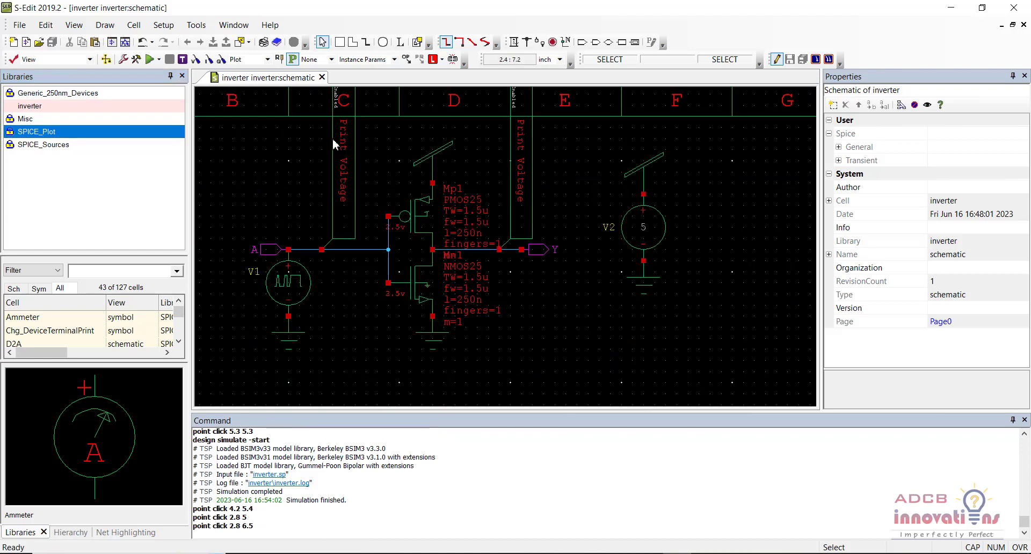
{"action": "left_click", "coordinate": [343, 304]}
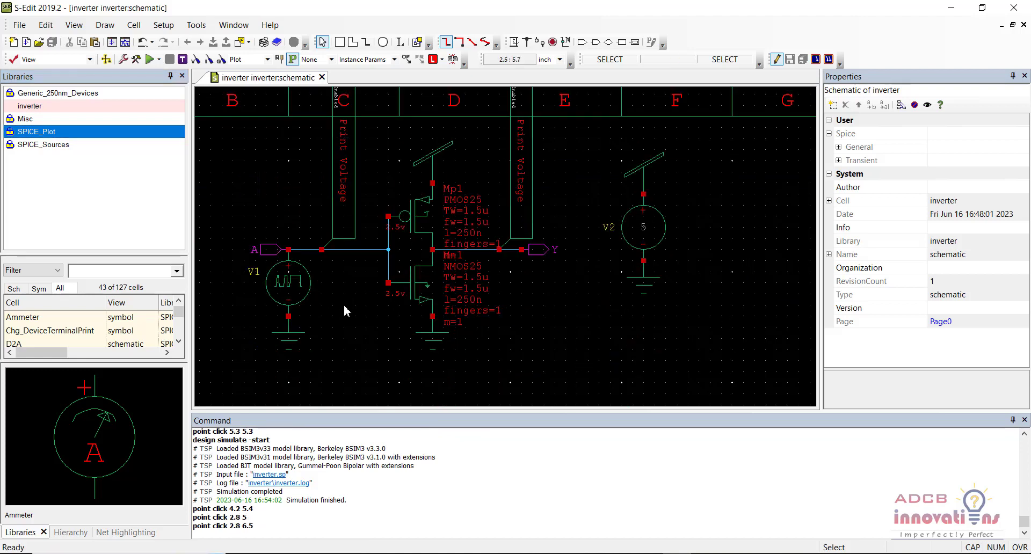
{"action": "scroll", "coordinate": [344, 305], "scroll_direction": "down", "scroll_amount": 2}
{"action": "left_click", "coordinate": [151, 270]}
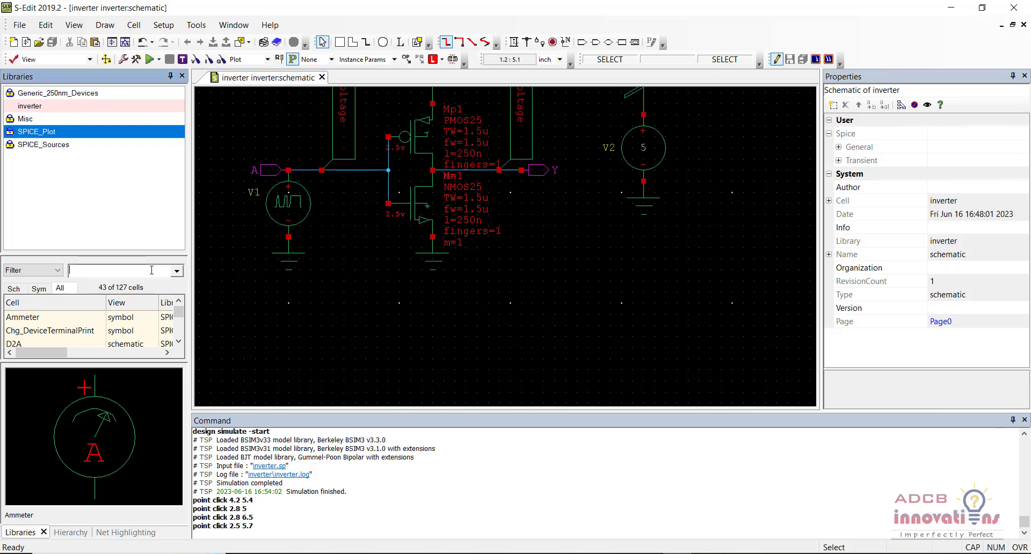
{"action": "type", "text": "POW"}
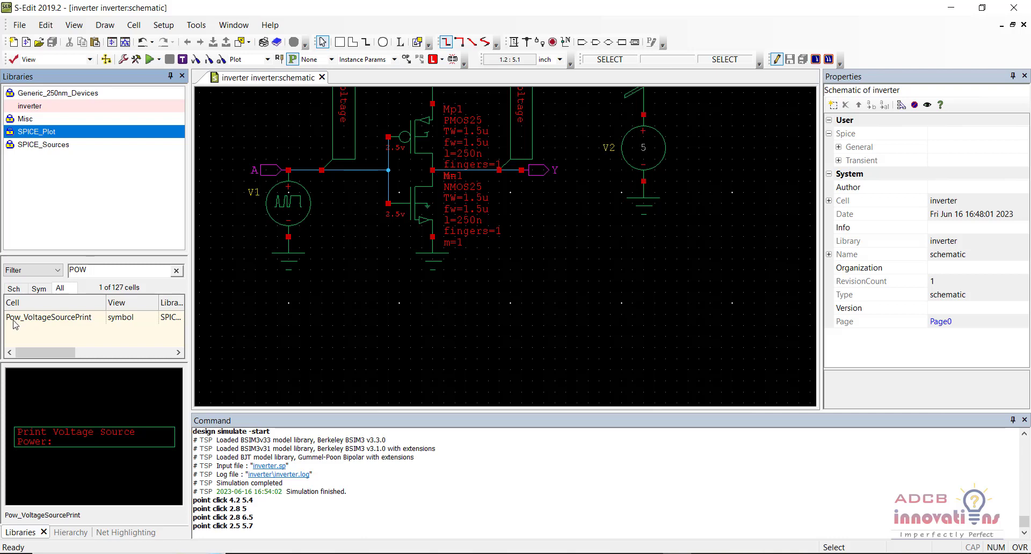
- Place two Pow_VoltageSourcePrint instances side by side in the empty area below the inverter circuit
{"action": "right_click", "coordinate": [62, 317]}
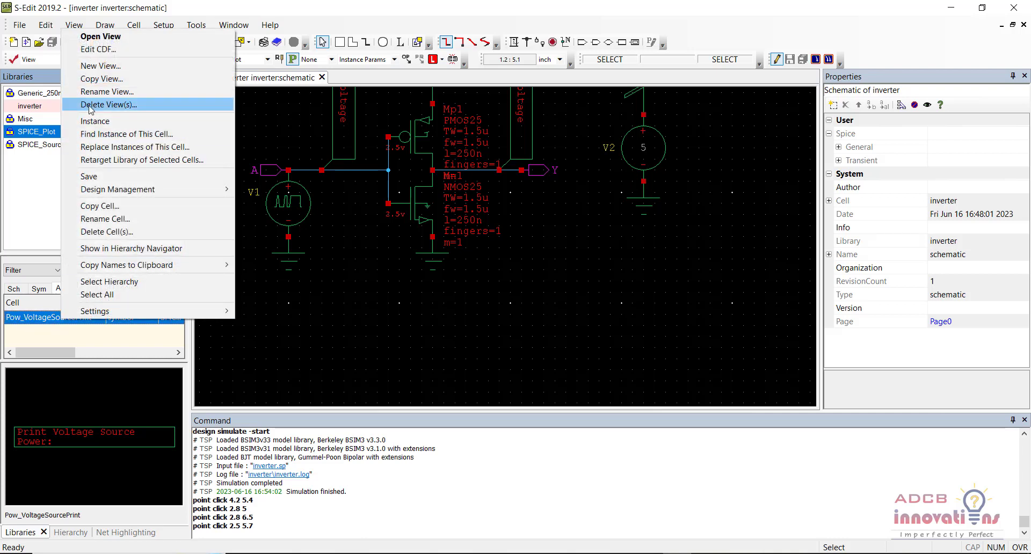
{"action": "left_click", "coordinate": [95, 123]}
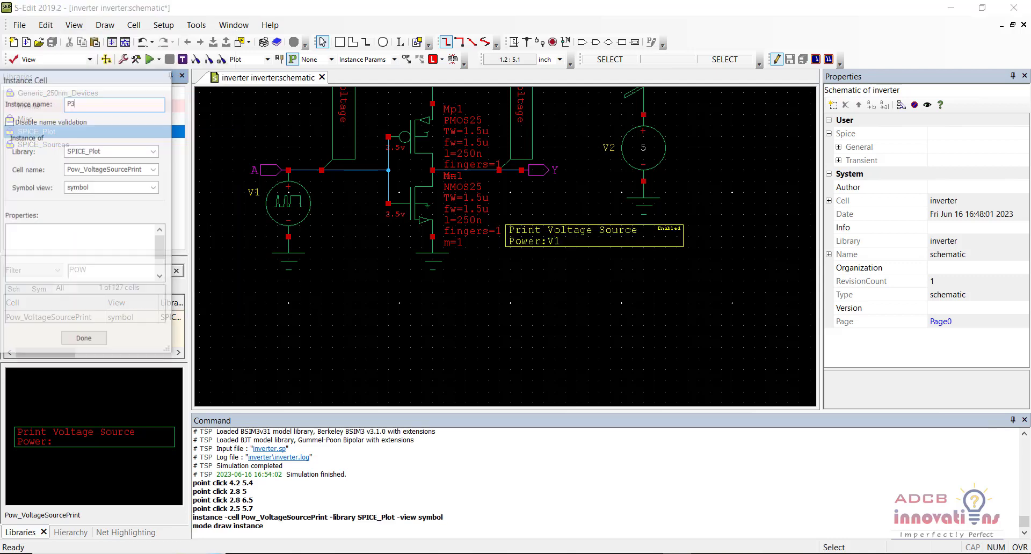
{"action": "left_click", "coordinate": [265, 336]}
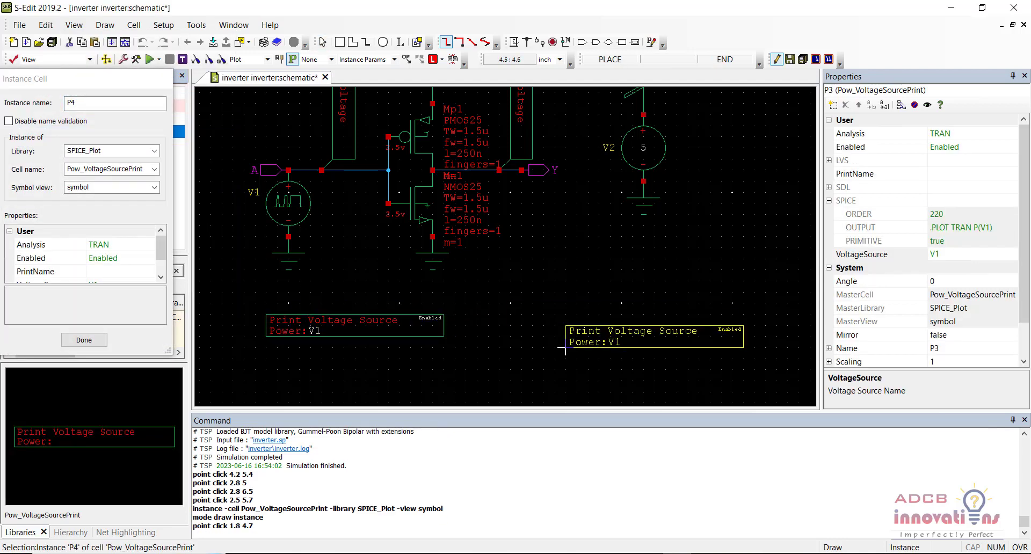
{"action": "left_click", "coordinate": [565, 336]}
{"action": "key", "text": "Escape"}
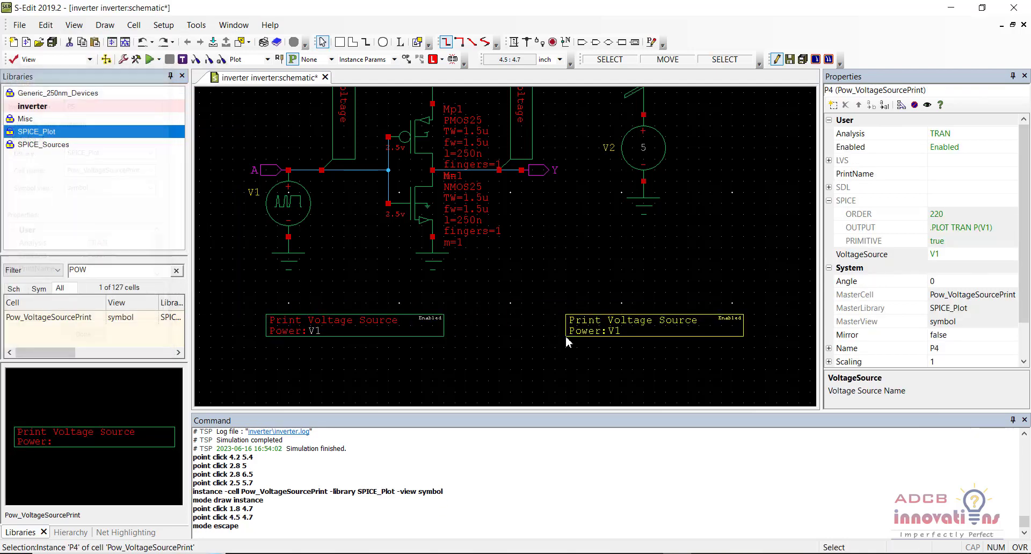
{"action": "left_click", "coordinate": [466, 364]}
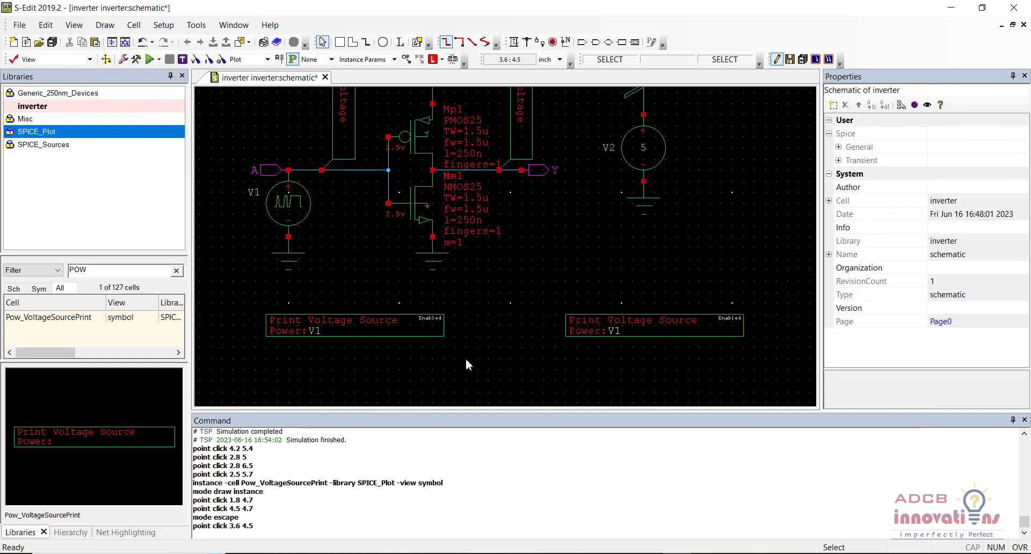
- Set the VoltageSource property of the power print below source V1 to VV1
{"action": "left_click", "coordinate": [366, 325]}
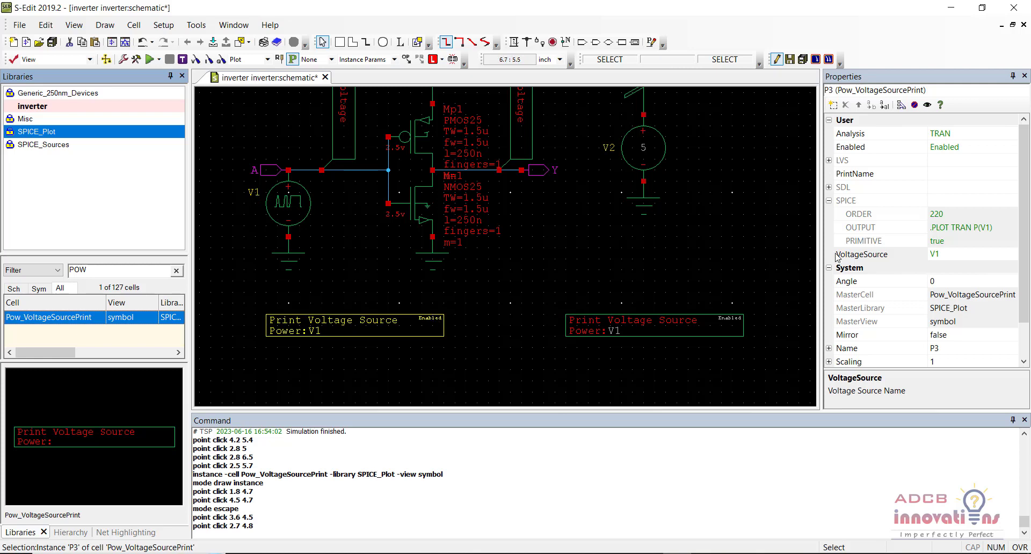
{"action": "left_click", "coordinate": [936, 254]}
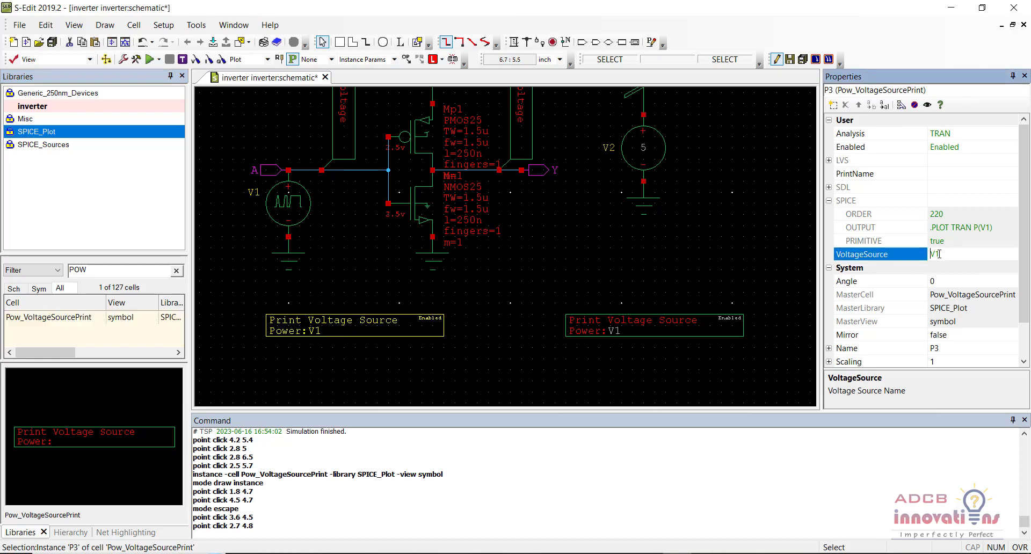
{"action": "type", "text": "V"}
{"action": "key", "text": "Return"}
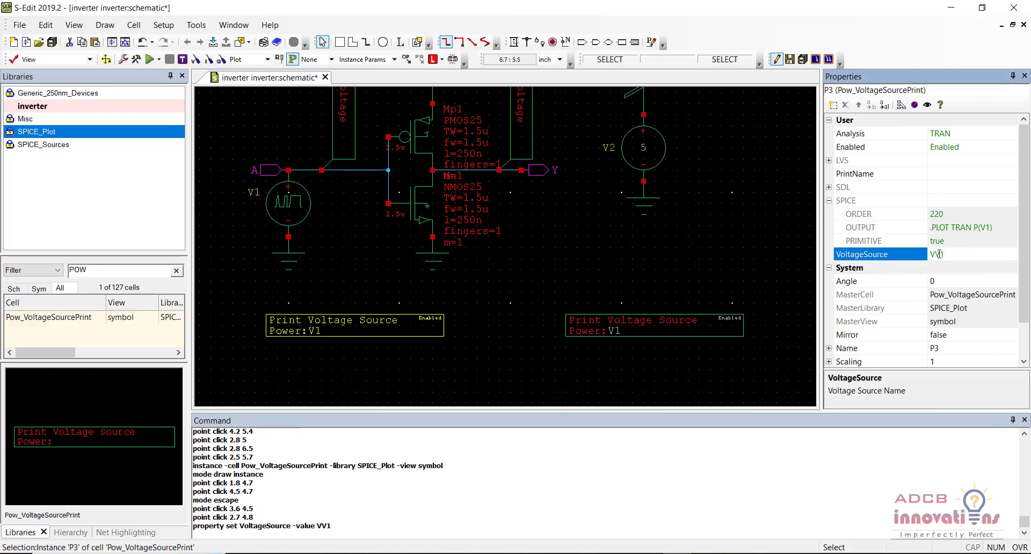
{"action": "left_click", "coordinate": [355, 327]}
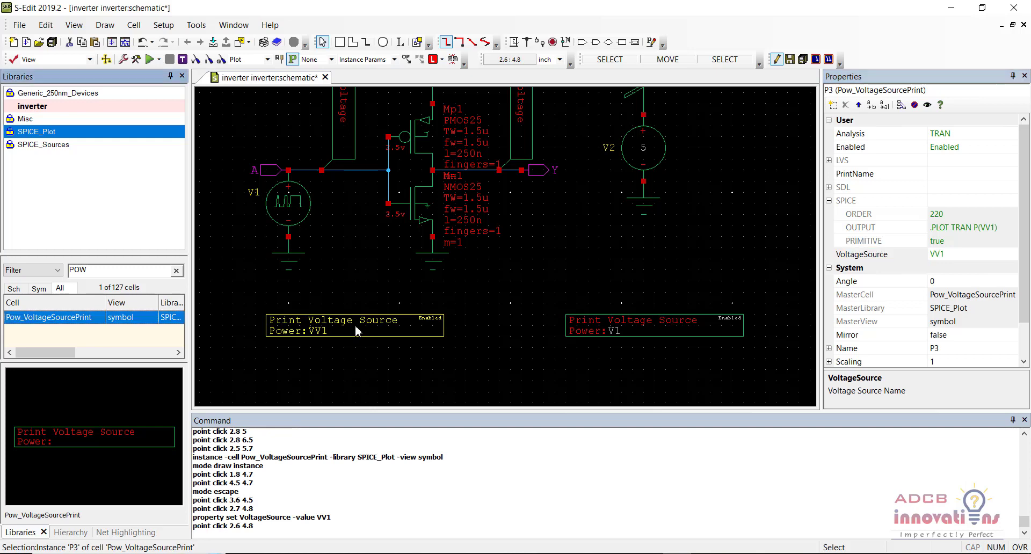
- Set the VoltageSource property of the power print below source V2 to VV2
{"action": "left_click", "coordinate": [633, 326]}
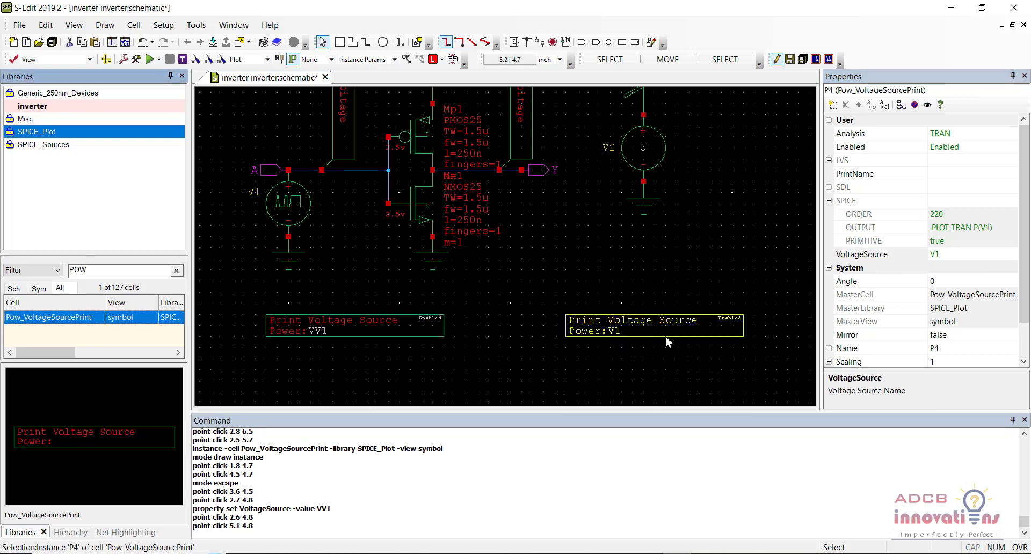
{"action": "left_click", "coordinate": [936, 255]}
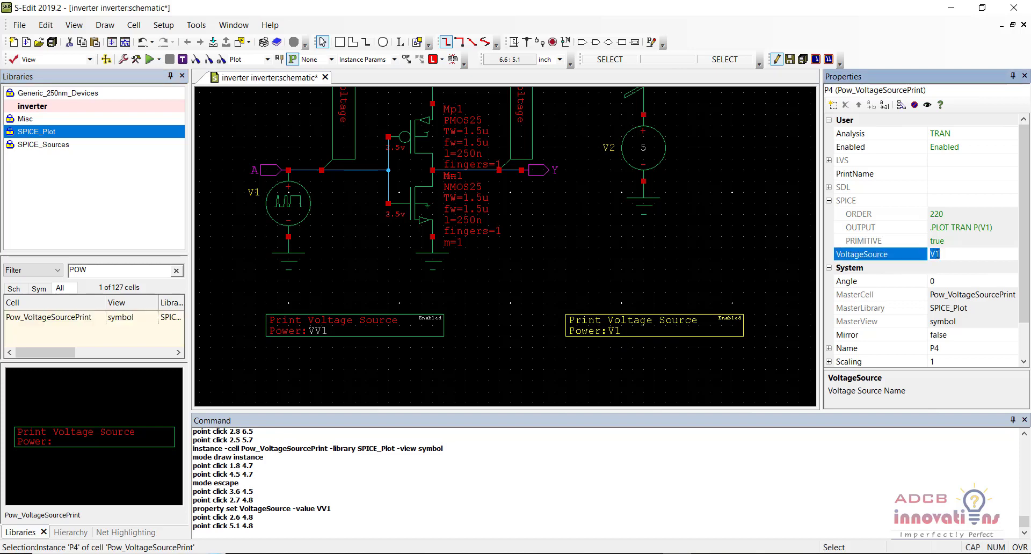
{"action": "type", "text": "2"}
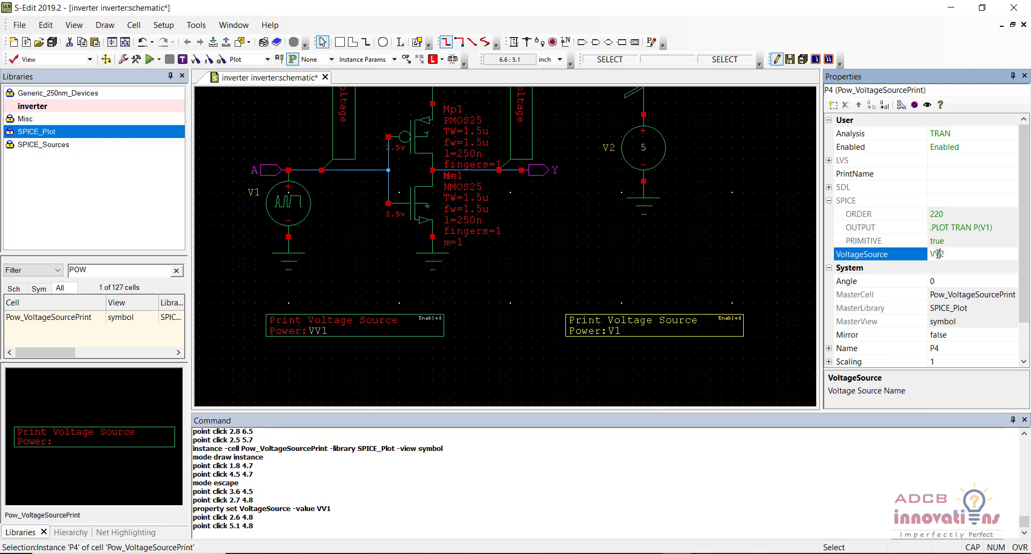
{"action": "key", "text": "Caps_Lock"}
{"action": "key", "text": "Return"}
{"action": "left_click", "coordinate": [688, 282]}
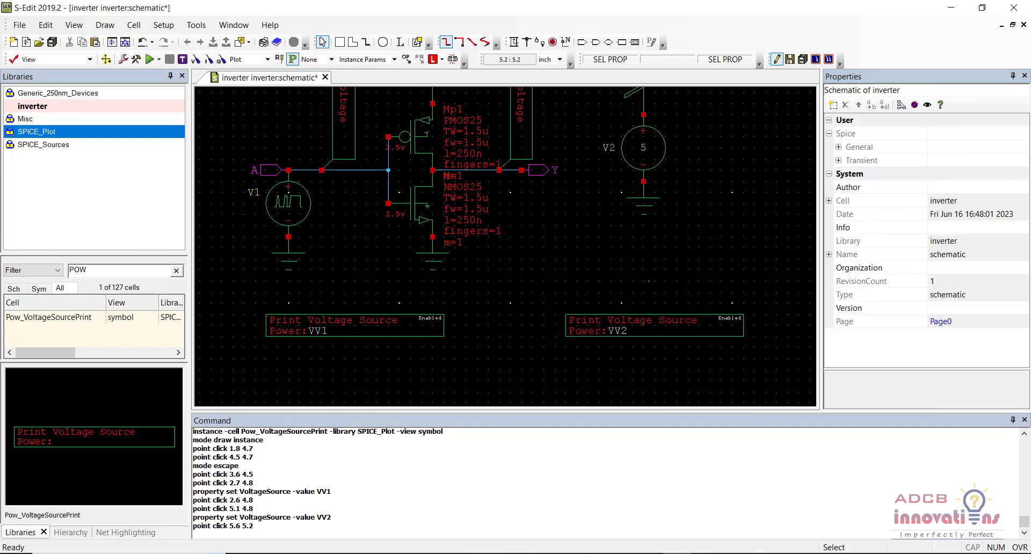
- Save the inverter schematic and run the simulation with the two power prints
{"action": "key", "text": "ctrl+s"}
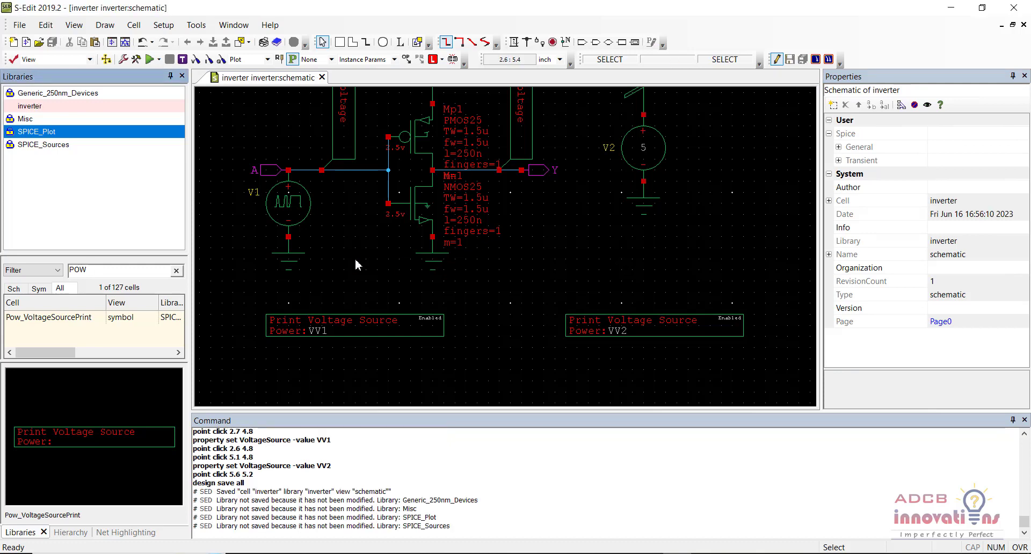
{"action": "left_click", "coordinate": [150, 60]}
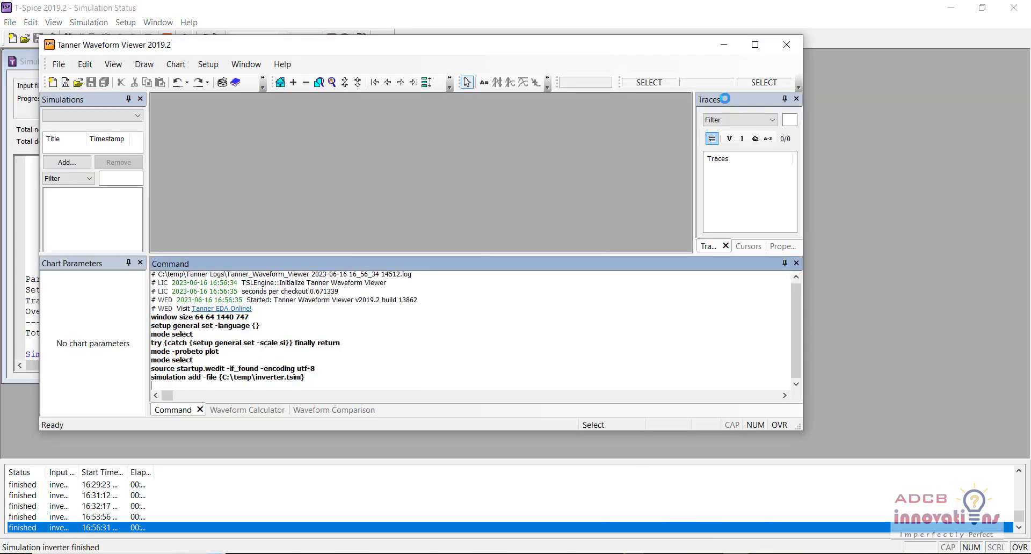
- Expand the transient chart into a separate plot for each trace, enlarge the chart area and examine the VV1:P and VV2:P power traces
{"action": "left_click", "coordinate": [755, 46]}
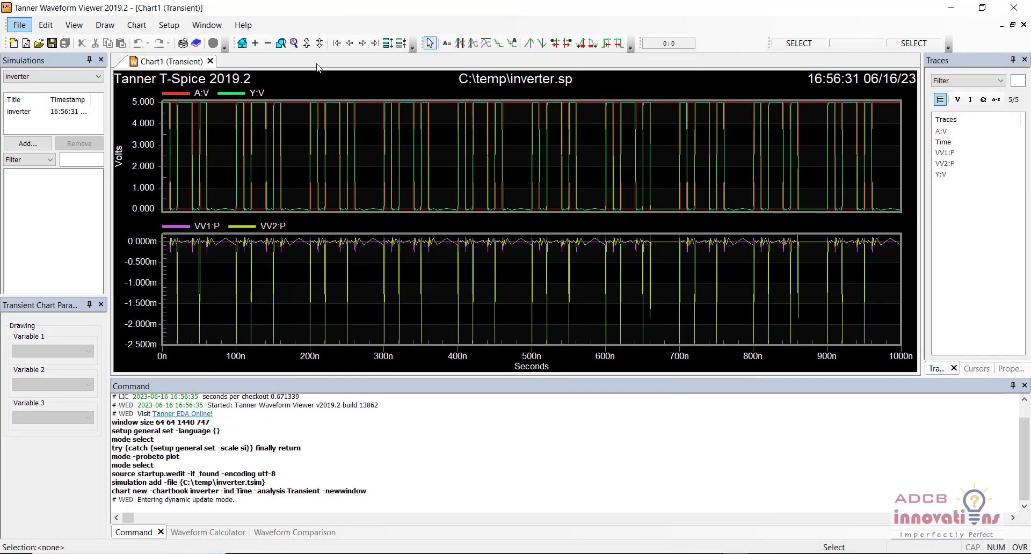
{"action": "left_click", "coordinate": [387, 44]}
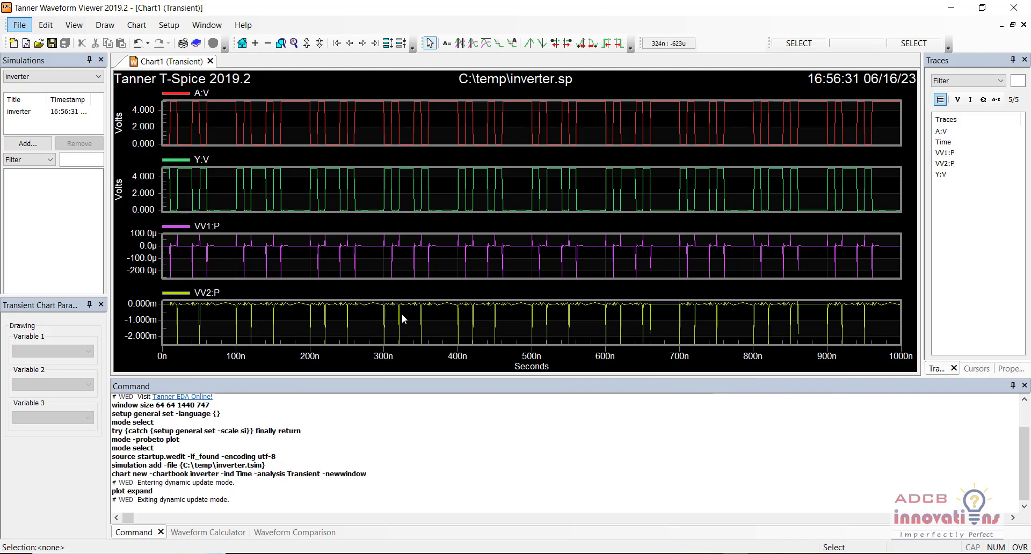
{"action": "left_click_drag", "start_coordinate": [433, 380], "coordinate": [432, 478]}
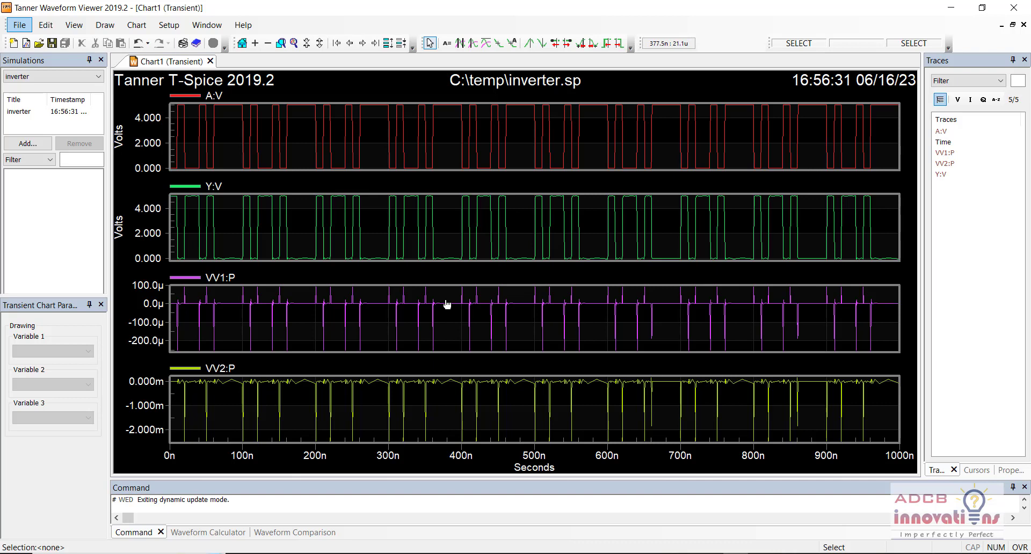
{"action": "left_click", "coordinate": [484, 315]}
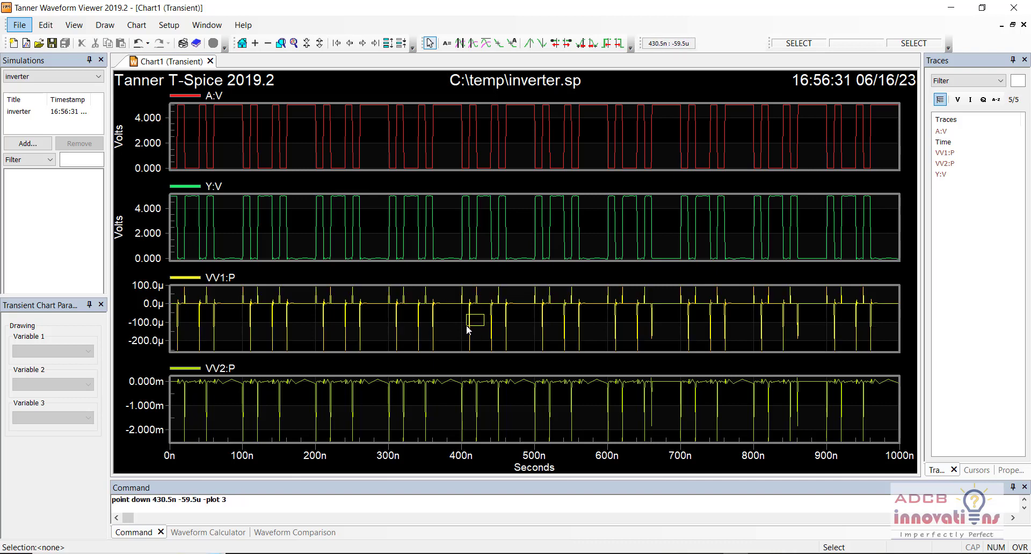
{"action": "left_click", "coordinate": [502, 408]}
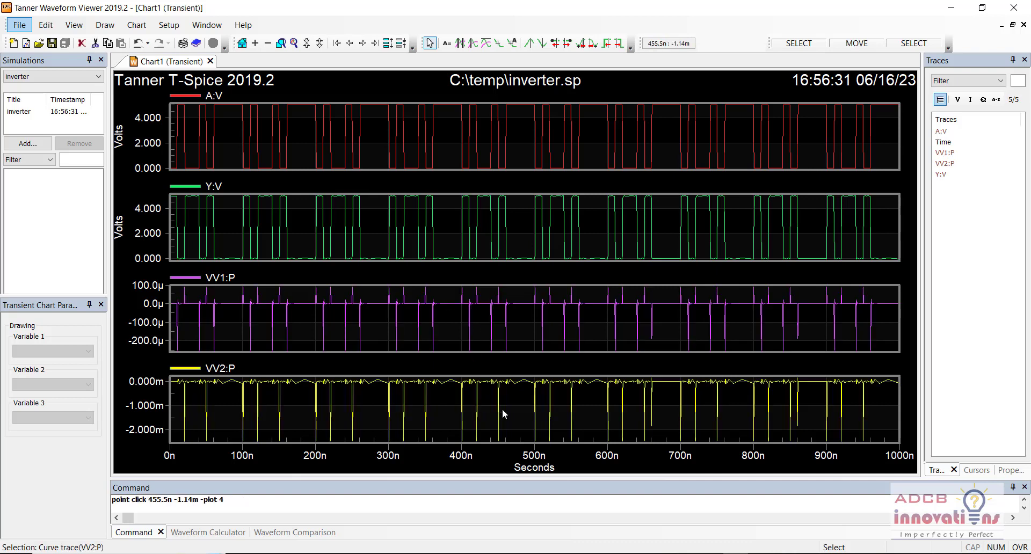
{"action": "left_click", "coordinate": [502, 410]}
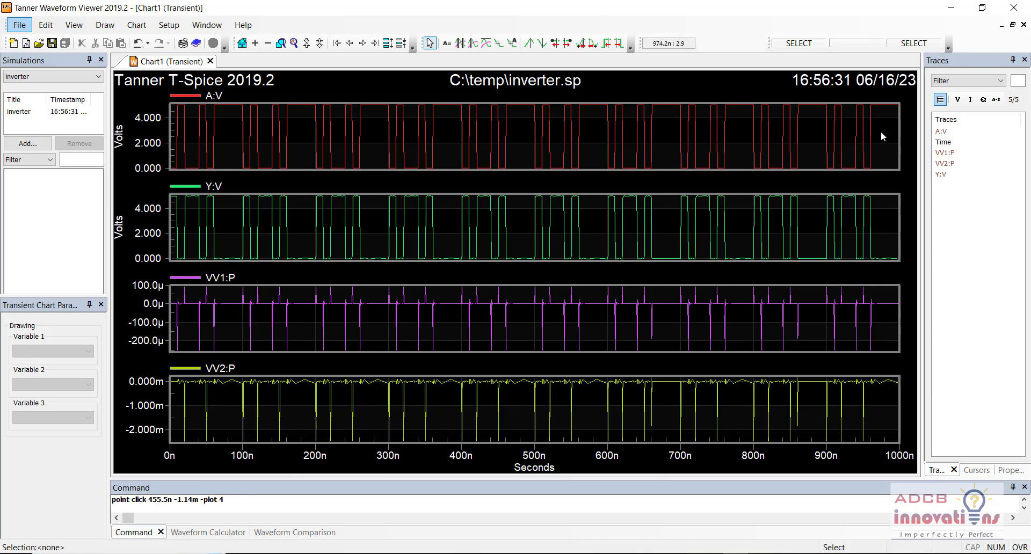
- Close the waveform viewer and the T-Spice simulation window to return to the inverter schematic
{"action": "left_click", "coordinate": [1014, 8]}
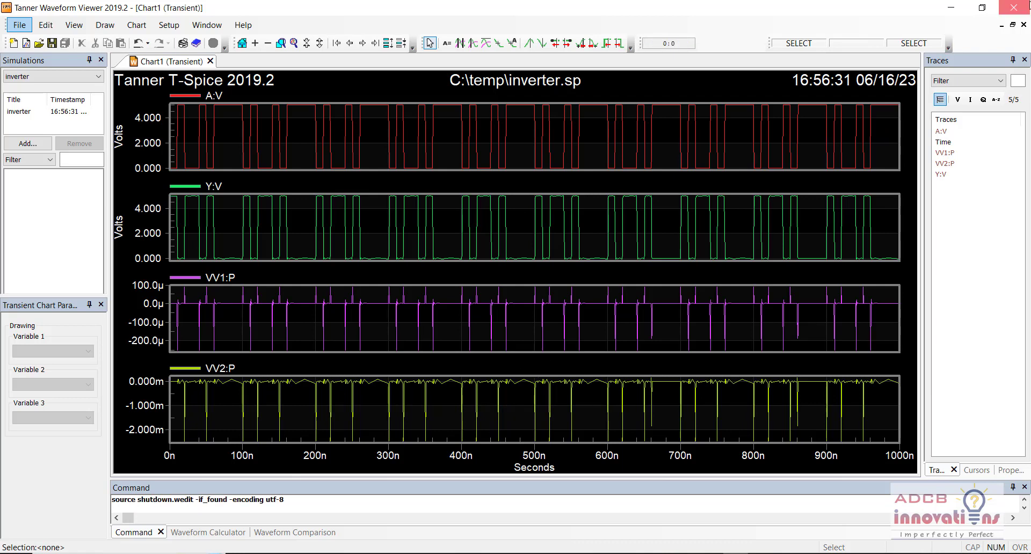
{"action": "left_click", "coordinate": [1013, 8]}
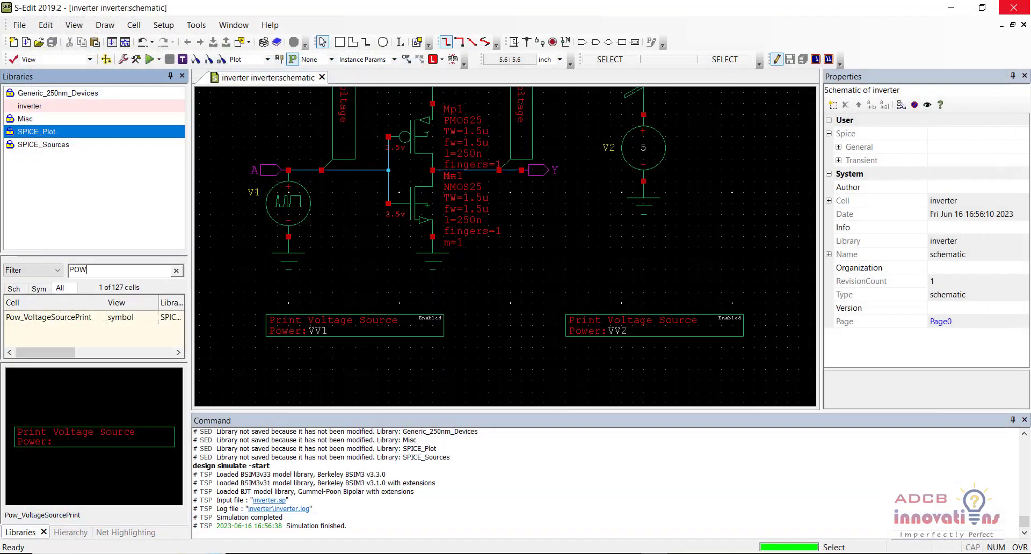
{"action": "left_click", "coordinate": [511, 269]}
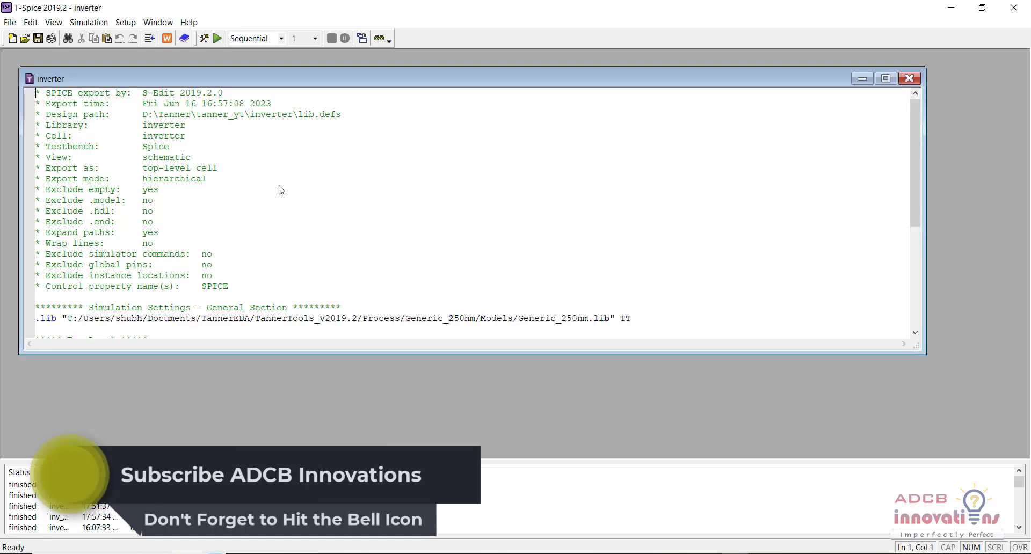
- Maximize the exported inverter netlist in T-Spice and review its export header comments
{"action": "double_click", "coordinate": [375, 83]}
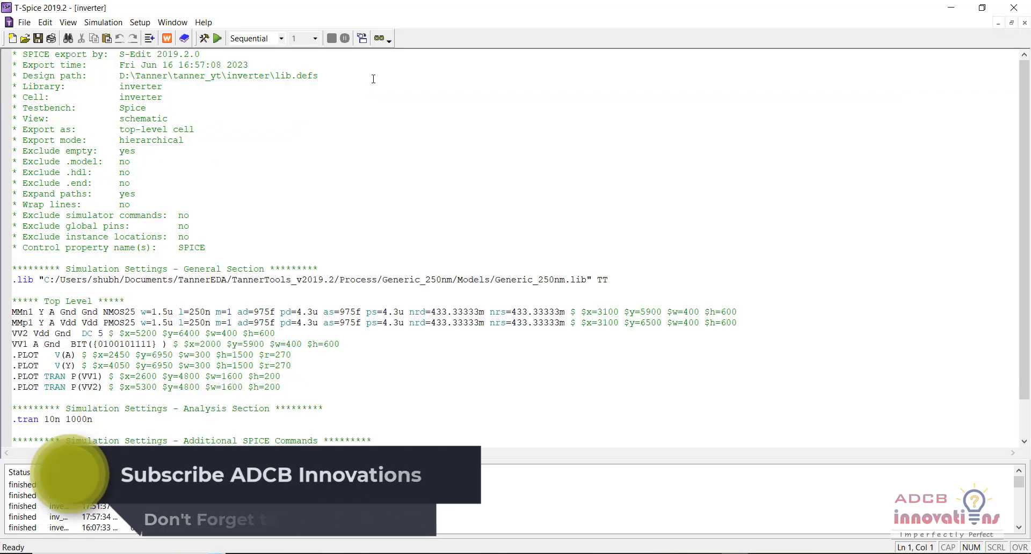
{"action": "key", "text": "Down"}
{"action": "key", "text": "Down"}
{"action": "key", "text": "Down"}
{"action": "key", "text": "Down"}
{"action": "key", "text": "Down"}
{"action": "key", "text": "Down"}
{"action": "key", "text": "Down"}
{"action": "key", "text": "Down"}
{"action": "key", "text": "Down"}
{"action": "key", "text": "Down"}
{"action": "key", "text": "Down"}
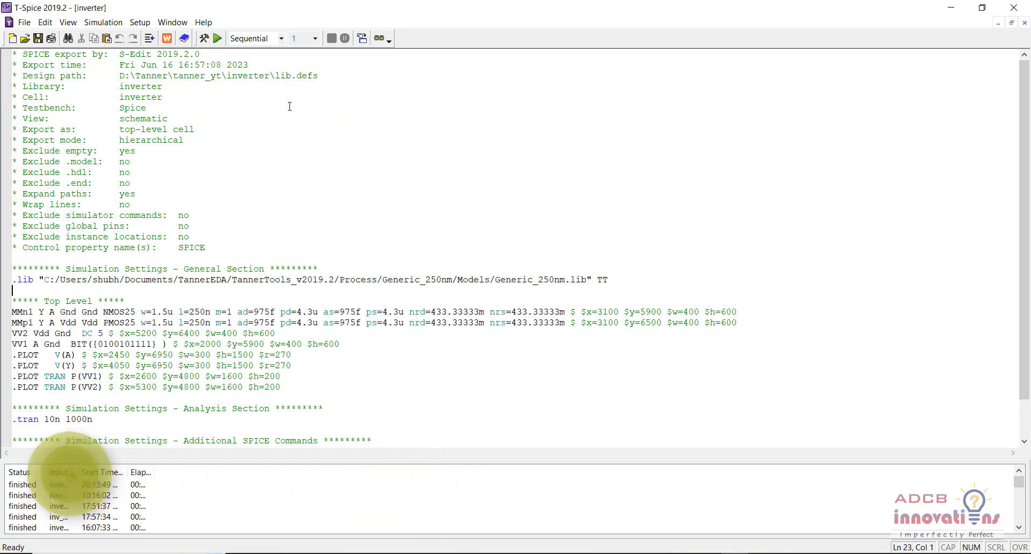
{"action": "left_click_drag", "start_coordinate": [237, 250], "coordinate": [60, 54]}
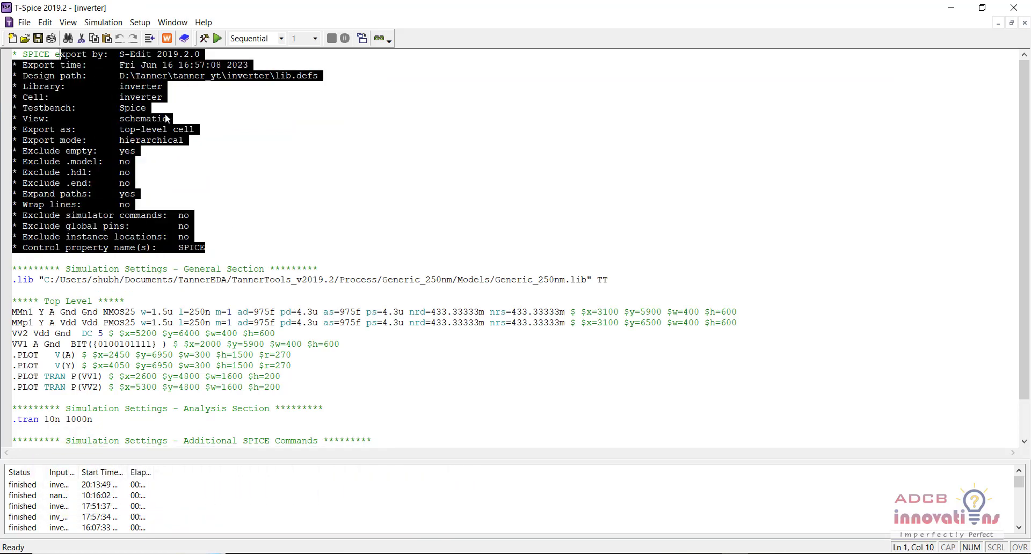
{"action": "left_click", "coordinate": [253, 161]}
{"action": "key", "text": "Down"}
{"action": "key", "text": "Down"}
{"action": "key", "text": "Down"}
{"action": "key", "text": "Down"}
{"action": "key", "text": "Down"}
{"action": "key", "text": "Down"}
{"action": "key", "text": "Down"}
{"action": "key", "text": "Down"}
{"action": "key", "text": "Down"}
{"action": "key", "text": "Down"}
{"action": "key", "text": "Down"}
{"action": "key", "text": "Down"}
{"action": "key", "text": "Down"}
{"action": "key", "text": "Down"}
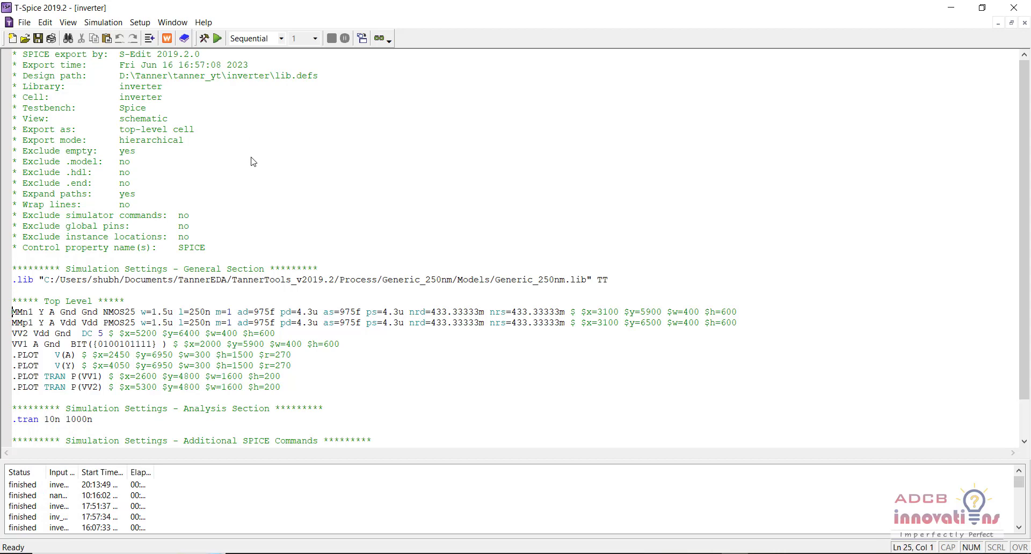
- Examine the netlist's .lib line with its TT corner, the voltage source and plot lines, and the .tran analysis command
{"action": "scroll", "coordinate": [253, 160], "scroll_direction": "down", "scroll_amount": 2}
{"action": "left_click", "coordinate": [368, 238]}
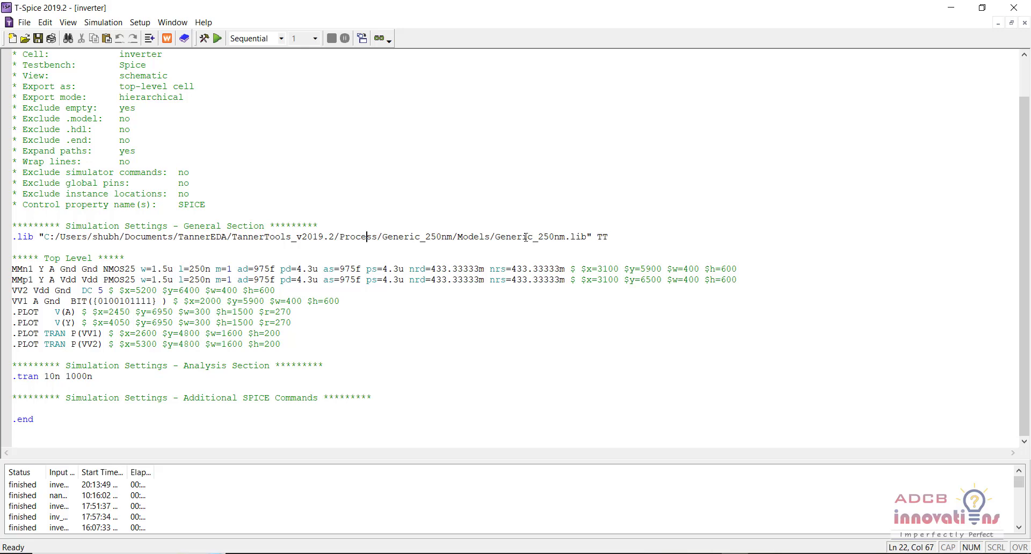
{"action": "left_click_drag", "start_coordinate": [611, 235], "coordinate": [596, 236]}
{"action": "left_click", "coordinate": [639, 243]}
{"action": "left_click_drag", "start_coordinate": [12, 301], "coordinate": [16, 333]}
{"action": "left_click", "coordinate": [102, 343]}
{"action": "left_click_drag", "start_coordinate": [90, 376], "coordinate": [10, 376]}
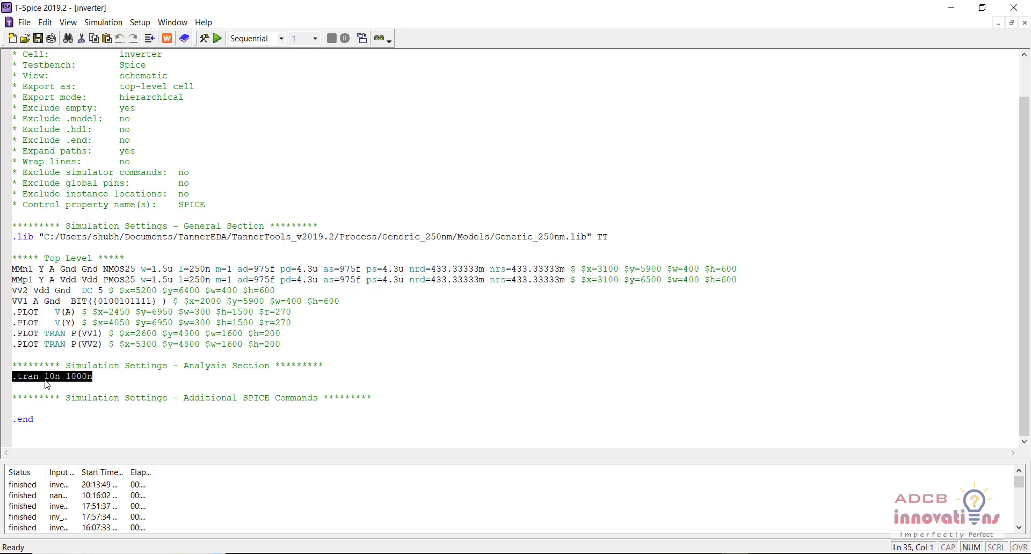
- Add the command .power VV1 on a new line directly below the .tran line in the netlist's Analysis Section
{"action": "left_click", "coordinate": [106, 380]}
{"action": "key", "text": "Return"}
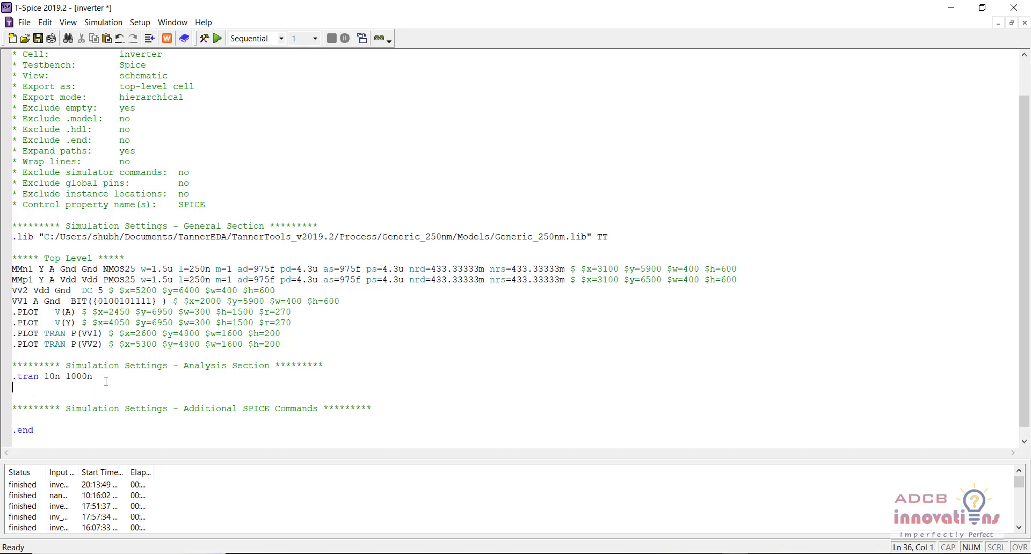
{"action": "type", "text": ".power"}
{"action": "left_click_drag", "start_coordinate": [48, 388], "coordinate": [9, 389]}
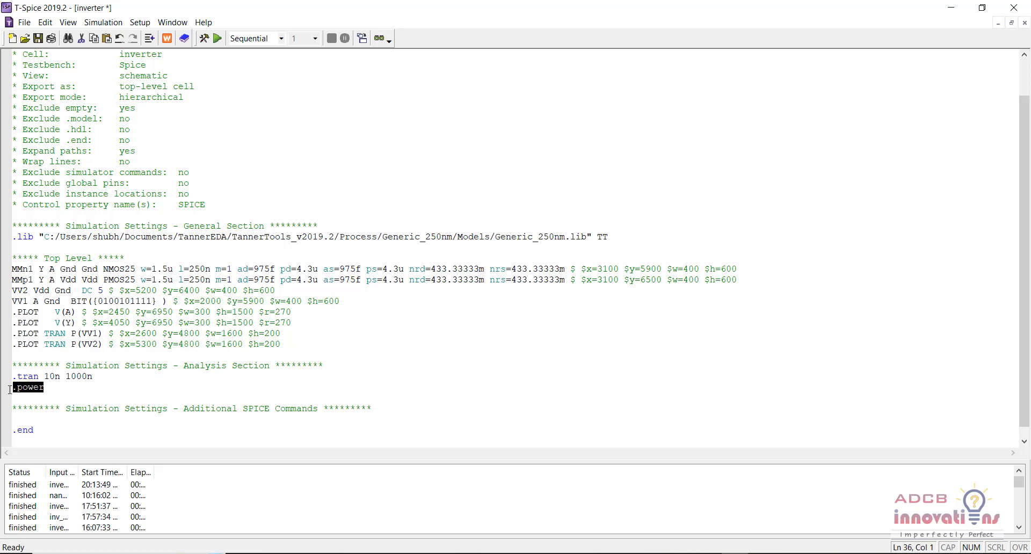
{"action": "left_click", "coordinate": [50, 388]}
{"action": "key", "text": "Caps_Lock"}
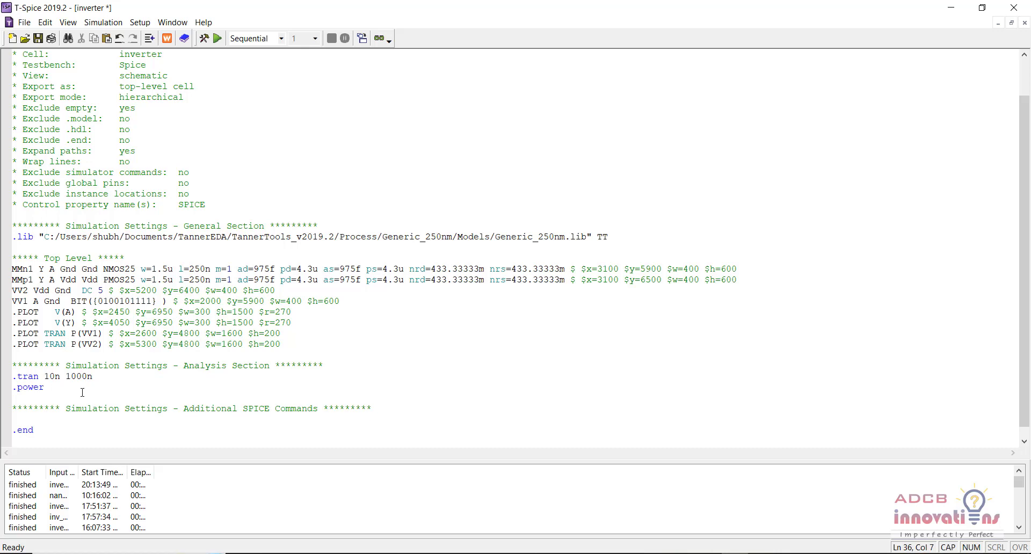
{"action": "type", "text": "VV1"}
- Add the command .power VV2 on the line below .power VV1 and save the netlist
{"action": "key", "text": "Return"}
{"action": "type", "text": "."}
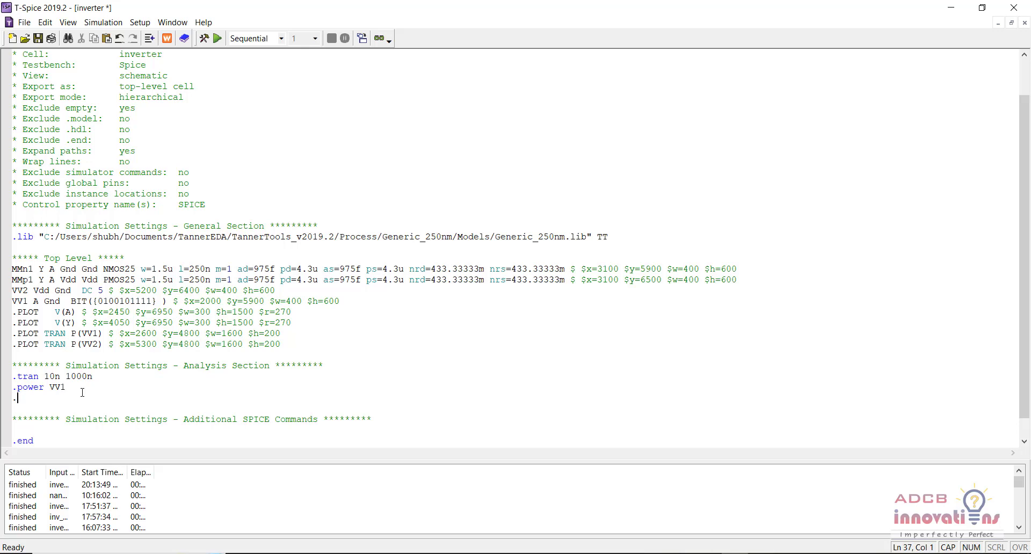
{"action": "key", "text": "Caps_Lock"}
{"action": "type", "text": "power"}
{"action": "key", "text": "Caps_Lock"}
{"action": "type", "text": "VV2"}
{"action": "key", "text": "ctrl+s"}
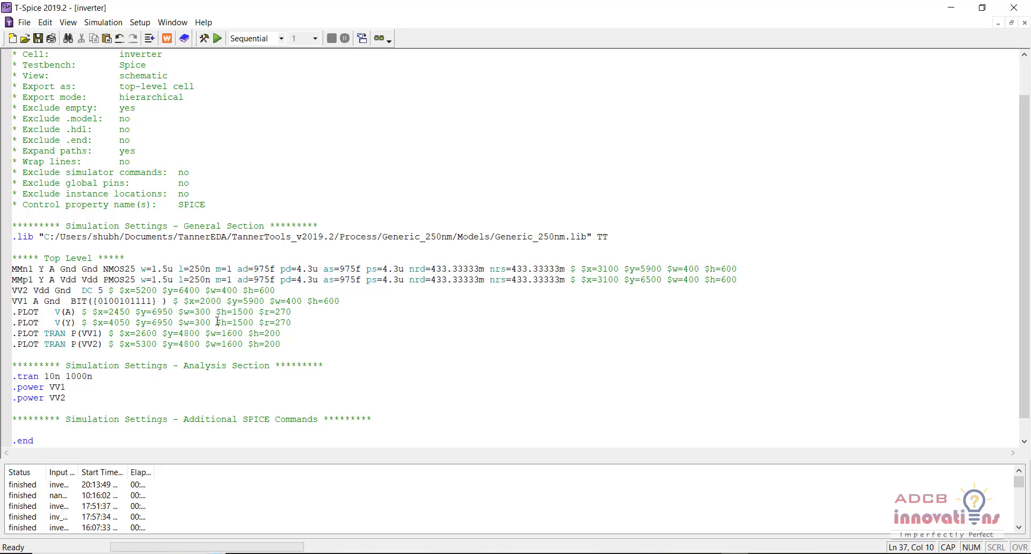
- Run the netlist simulation, overwriting the existing inverter.log, and expand the new transient chart into separate trace plots
{"action": "left_click", "coordinate": [218, 39]}
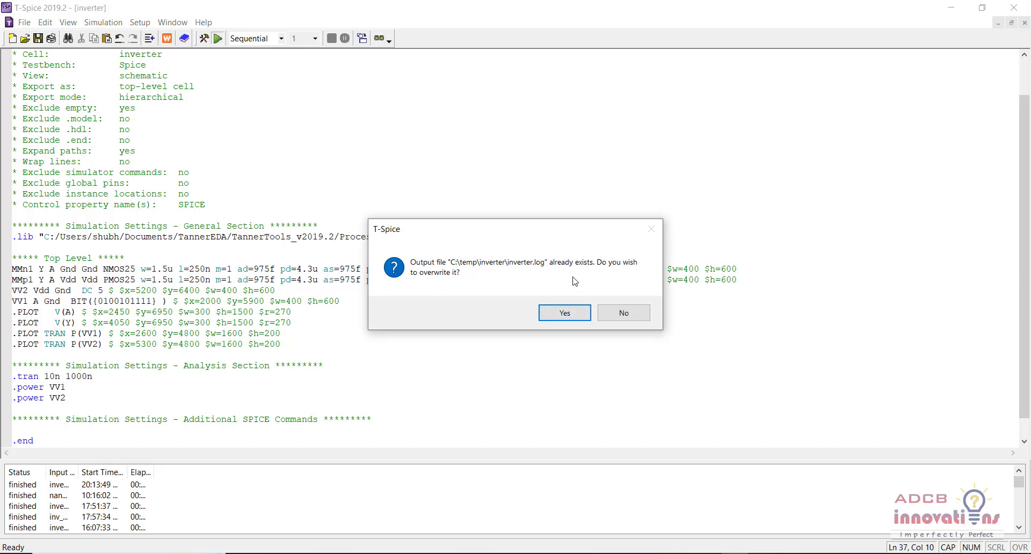
{"action": "left_click", "coordinate": [566, 314]}
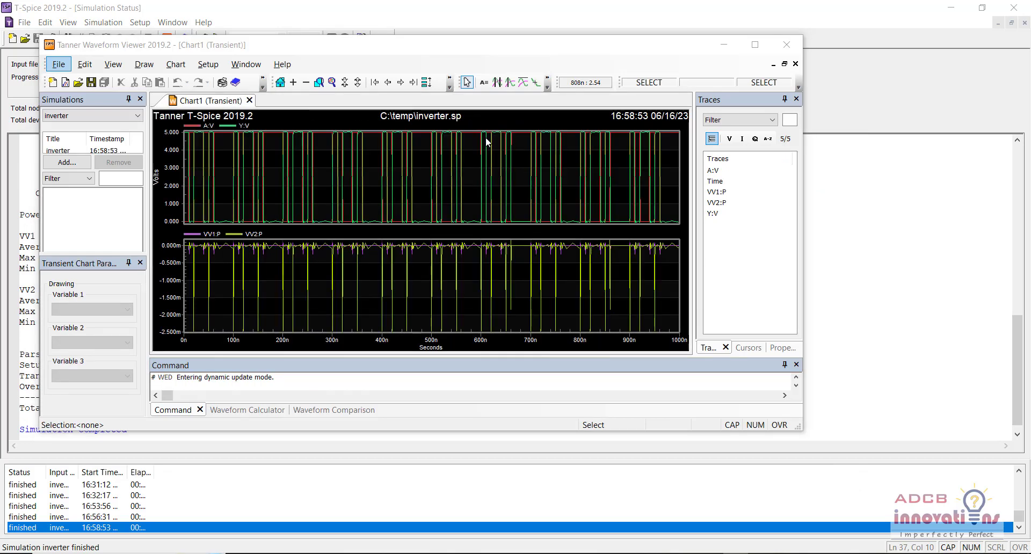
{"action": "left_click", "coordinate": [426, 83]}
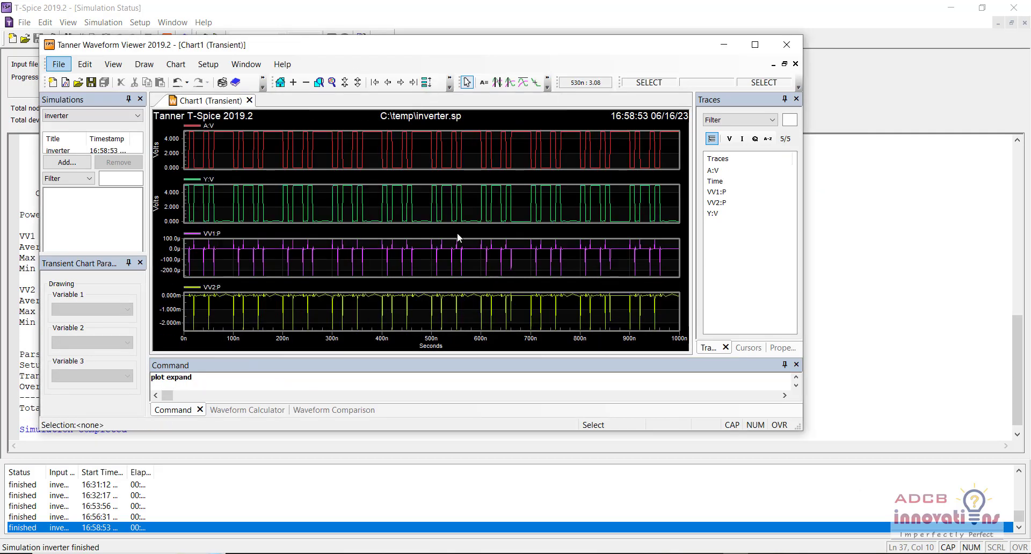
- Minimize the waveform viewer and examine the average, maximum and minimum power results for VV1 and VV2 in the simulation output
{"action": "left_click", "coordinate": [724, 44]}
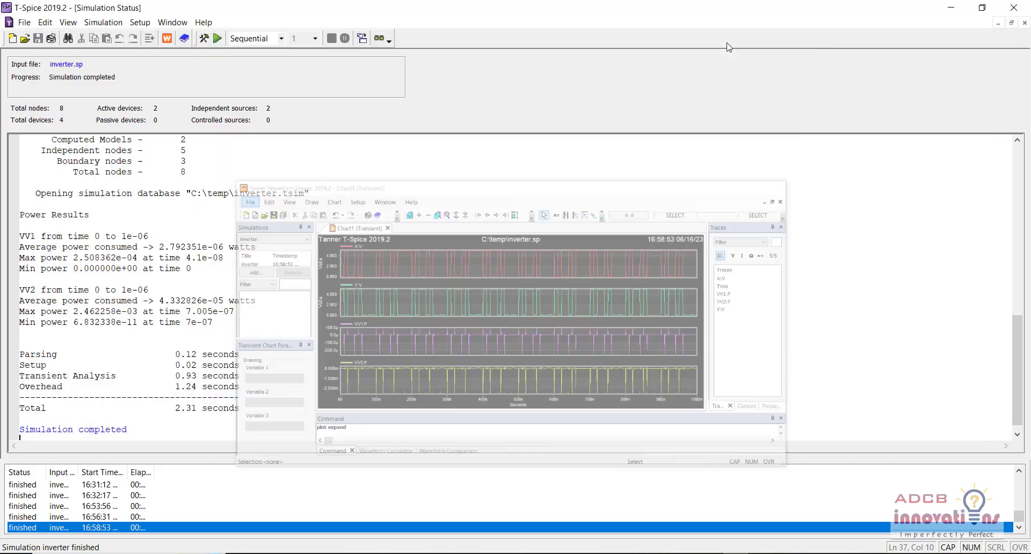
{"action": "left_click", "coordinate": [17, 214], "text": "shift"}
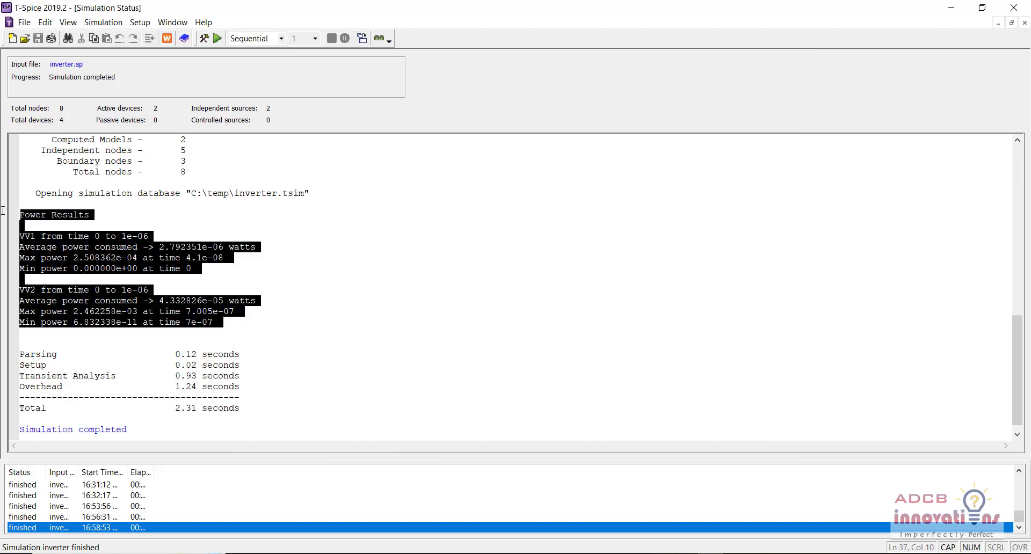
{"action": "left_click", "coordinate": [42, 239]}
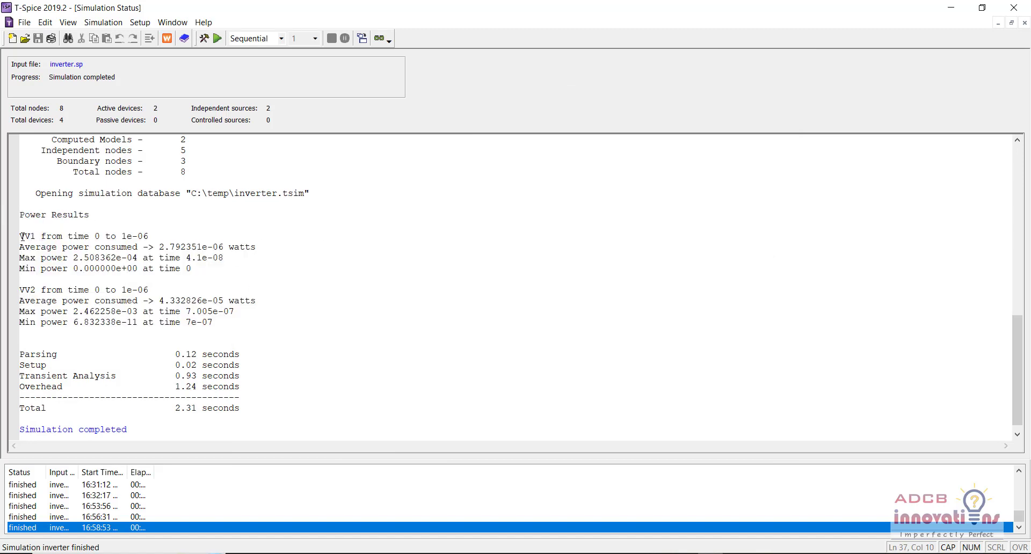
{"action": "left_click_drag", "start_coordinate": [20, 237], "coordinate": [169, 237]}
{"action": "left_click", "coordinate": [185, 237]}
{"action": "left_click_drag", "start_coordinate": [165, 290], "coordinate": [20, 287]}
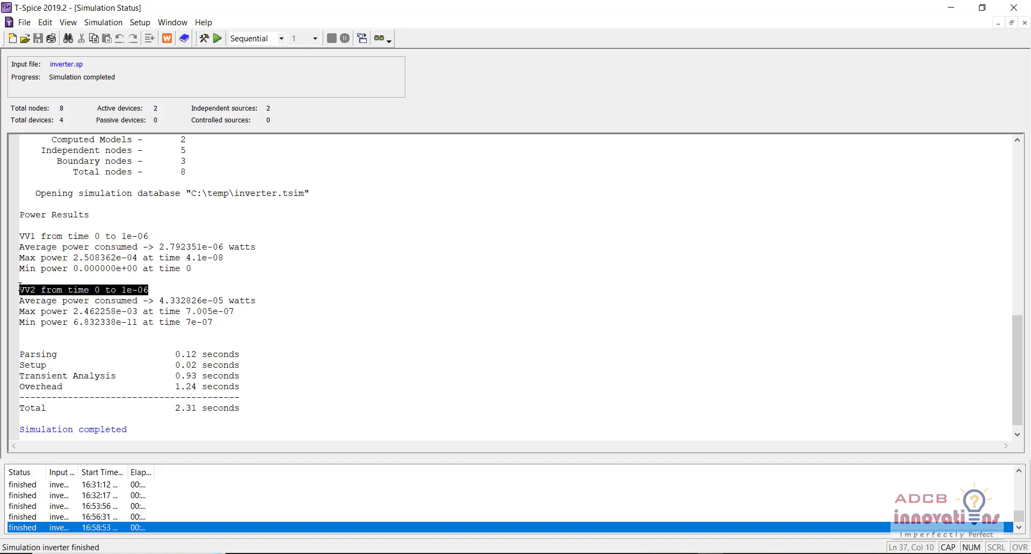
{"action": "left_click_drag", "start_coordinate": [57, 247], "coordinate": [75, 259]}
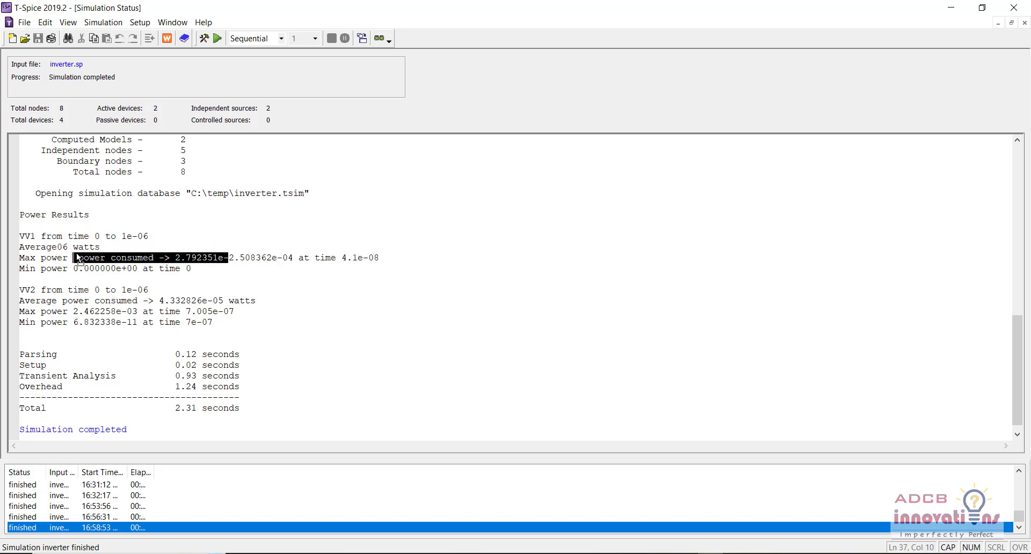
{"action": "left_click", "coordinate": [78, 259]}
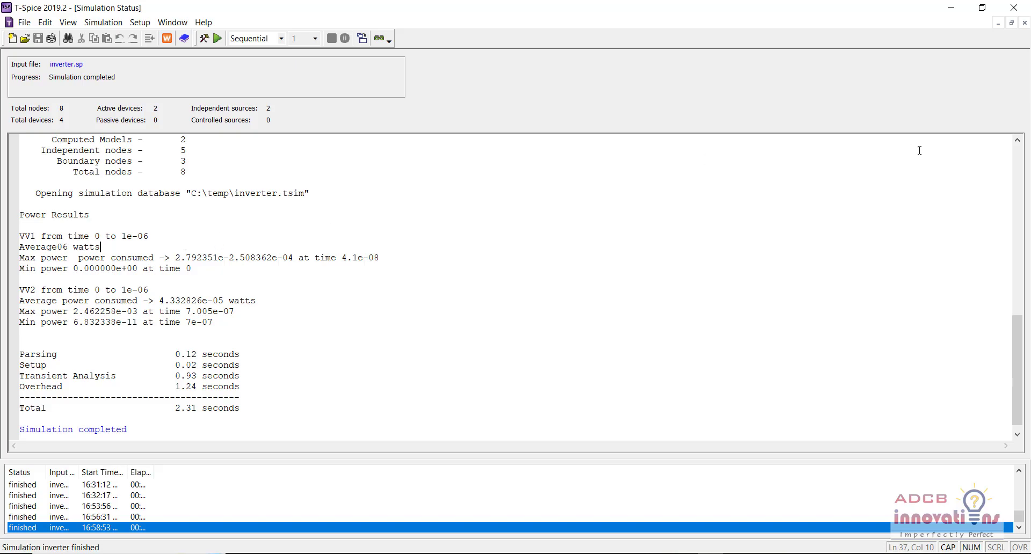
- Close T-Spice and the waveform viewer to return to the inverter schematic
{"action": "left_click", "coordinate": [1014, 7]}
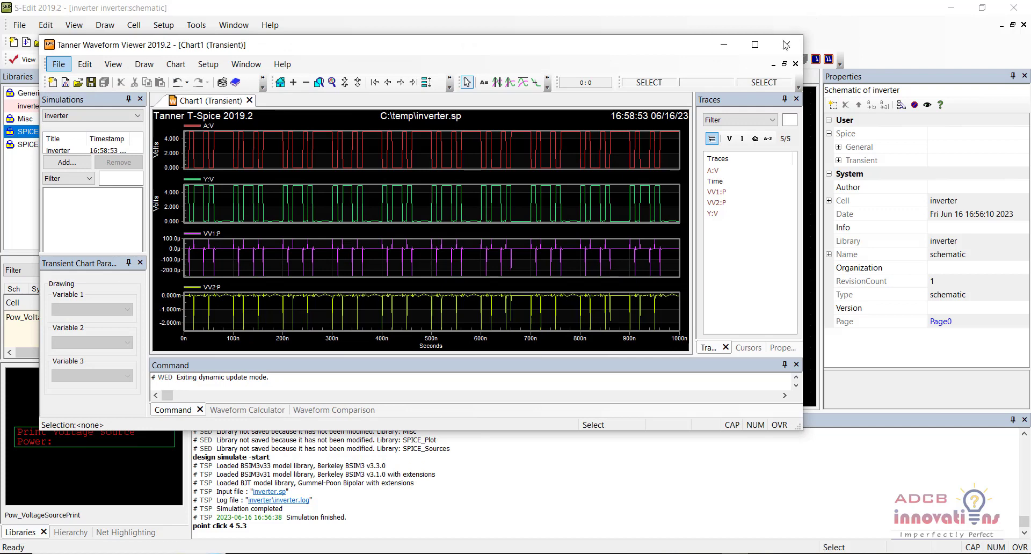
{"action": "left_click", "coordinate": [786, 45]}
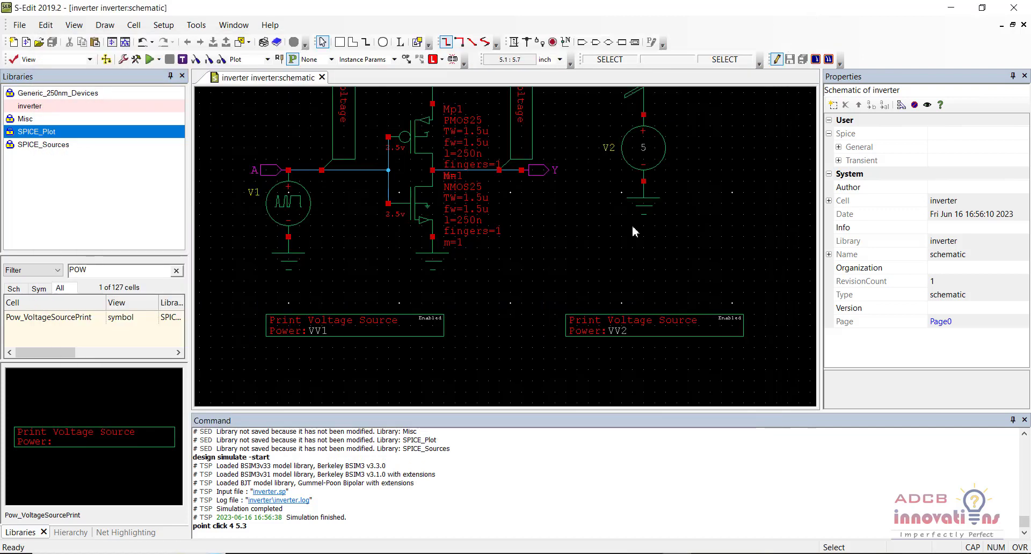
{"action": "left_click", "coordinate": [632, 227]}
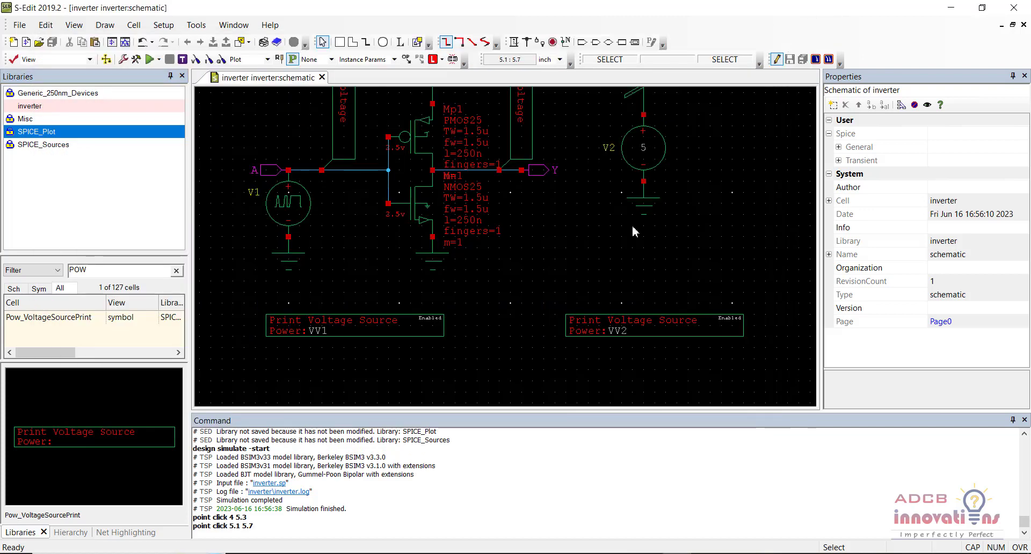